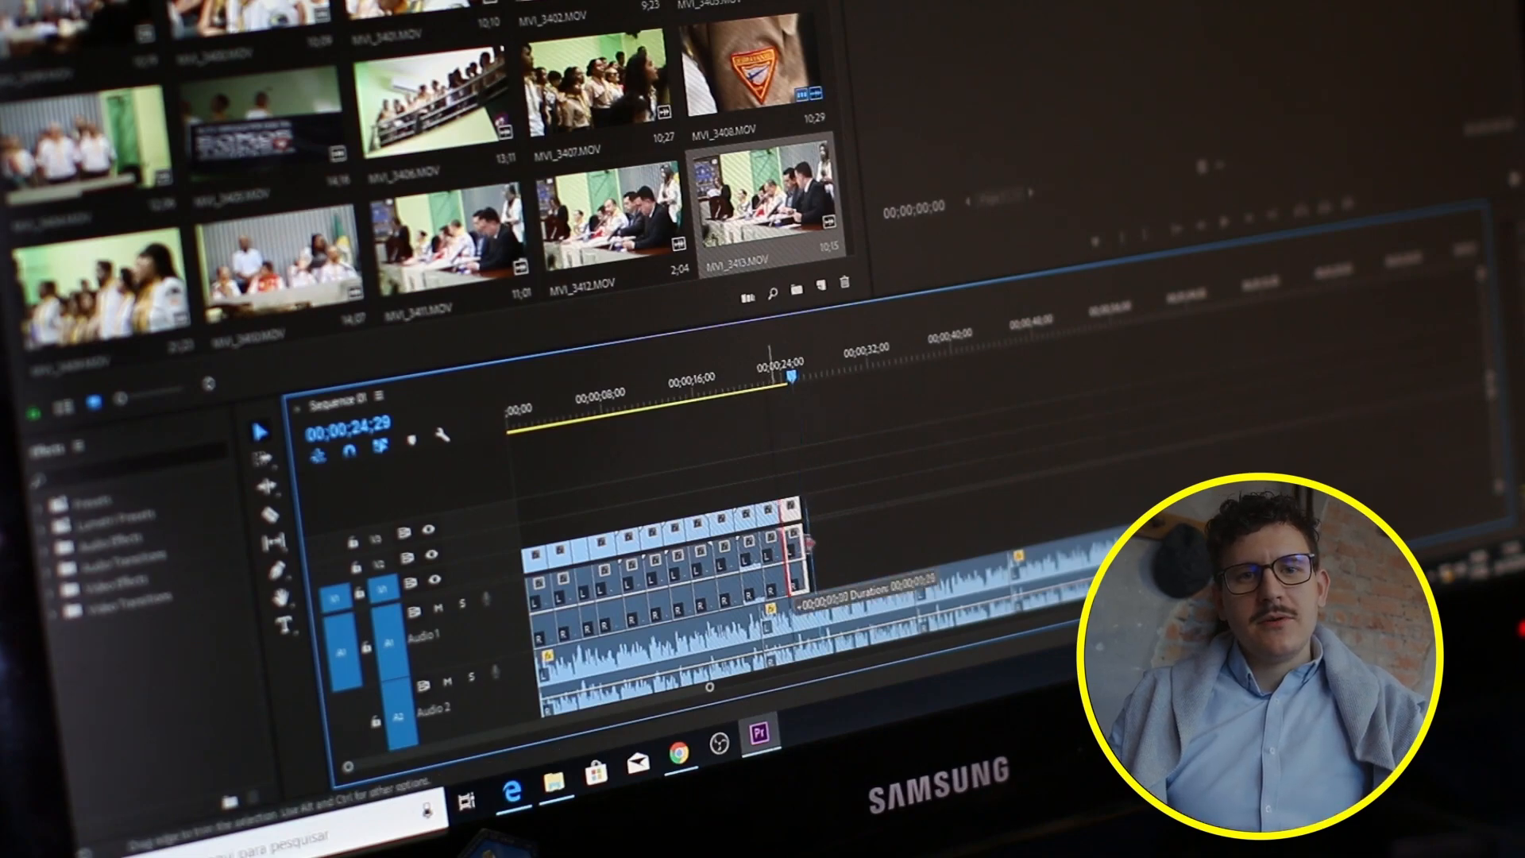
{"action": "left_click_drag", "start_coordinate": [791, 544], "coordinate": [778, 544]}
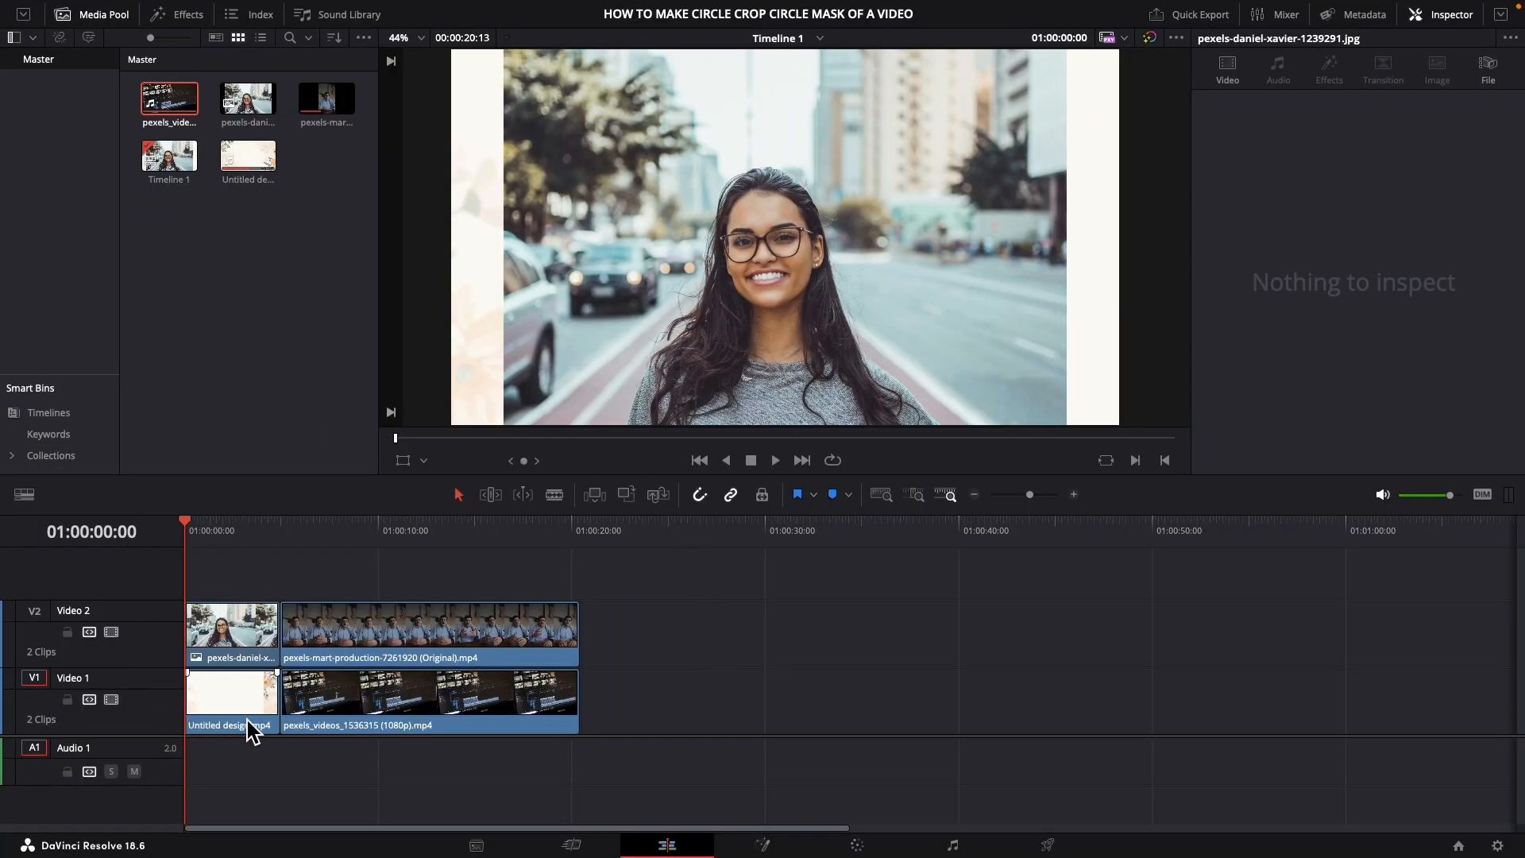
Temporarily disable the portrait photo clip on Video 2 to examine the background beneath it and the second pair of clips.
{"action": "left_click", "coordinate": [248, 627]}
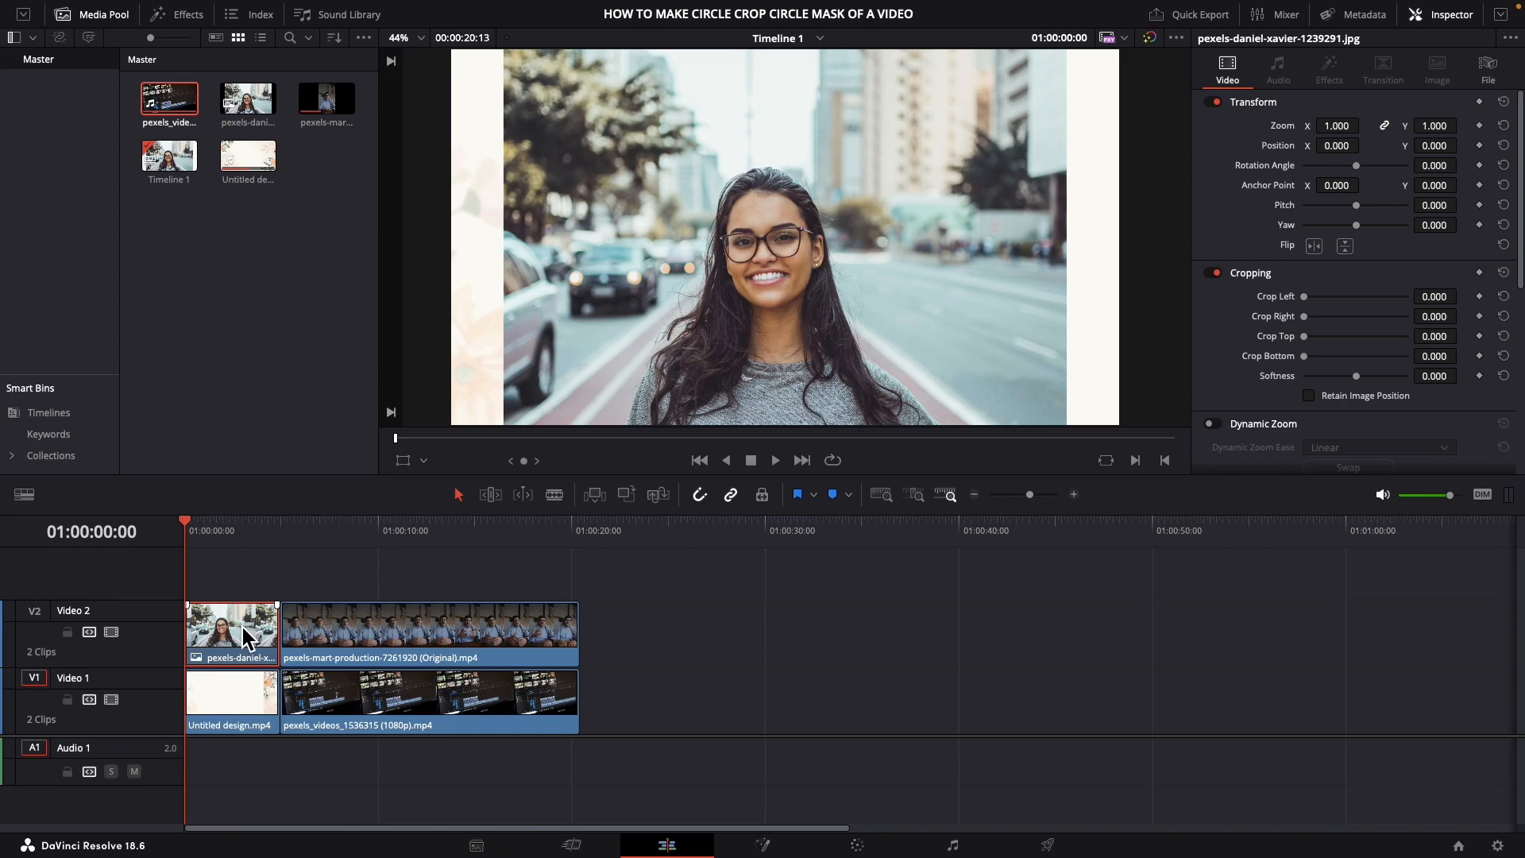
{"action": "key", "text": "d"}
{"action": "left_click_drag", "start_coordinate": [190, 528], "coordinate": [235, 540]}
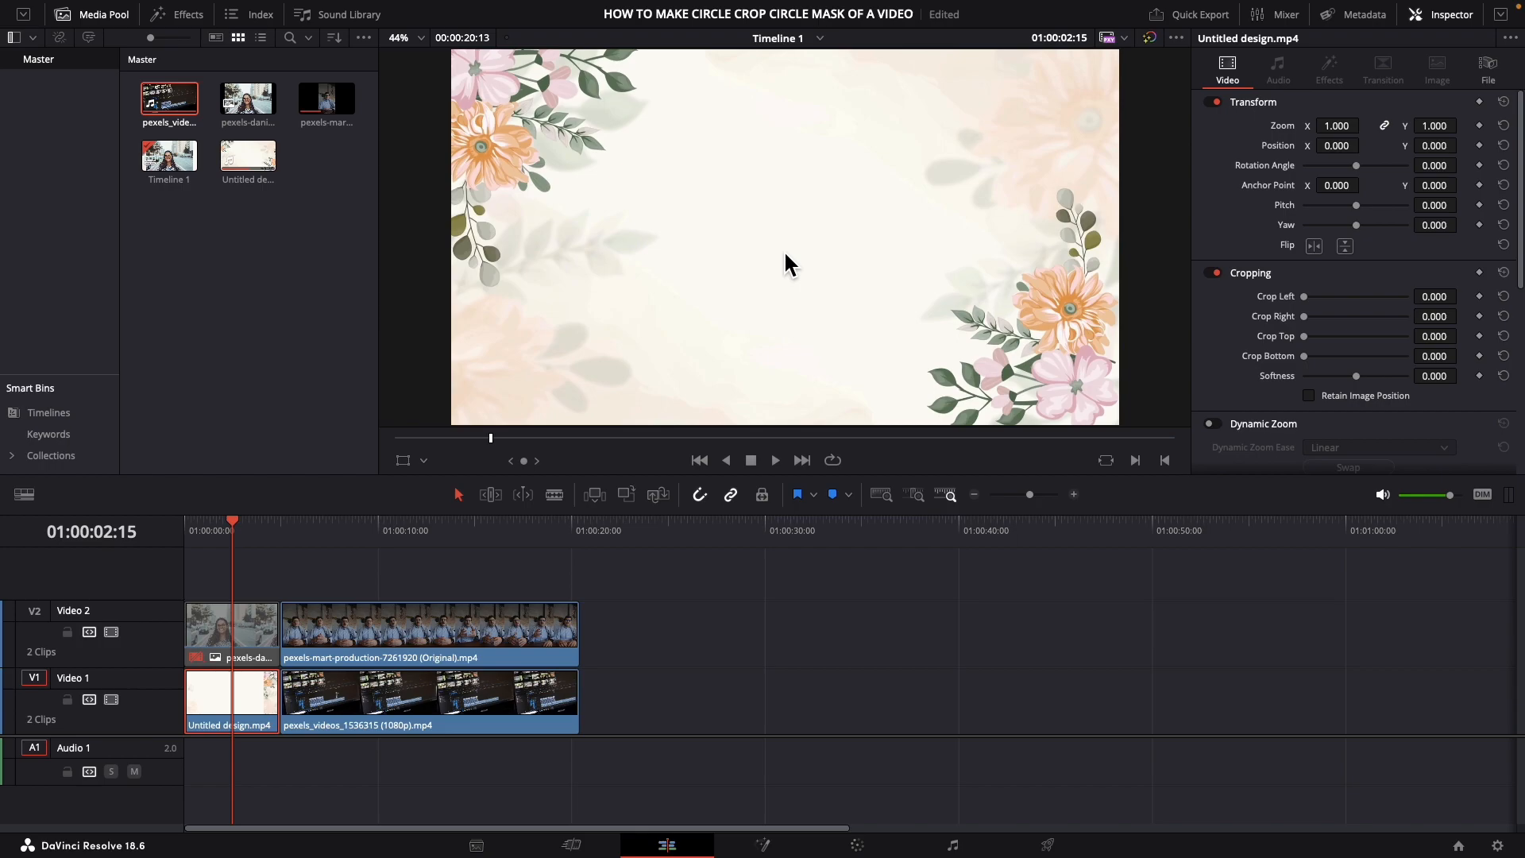
{"action": "left_click_drag", "start_coordinate": [234, 537], "coordinate": [361, 549]}
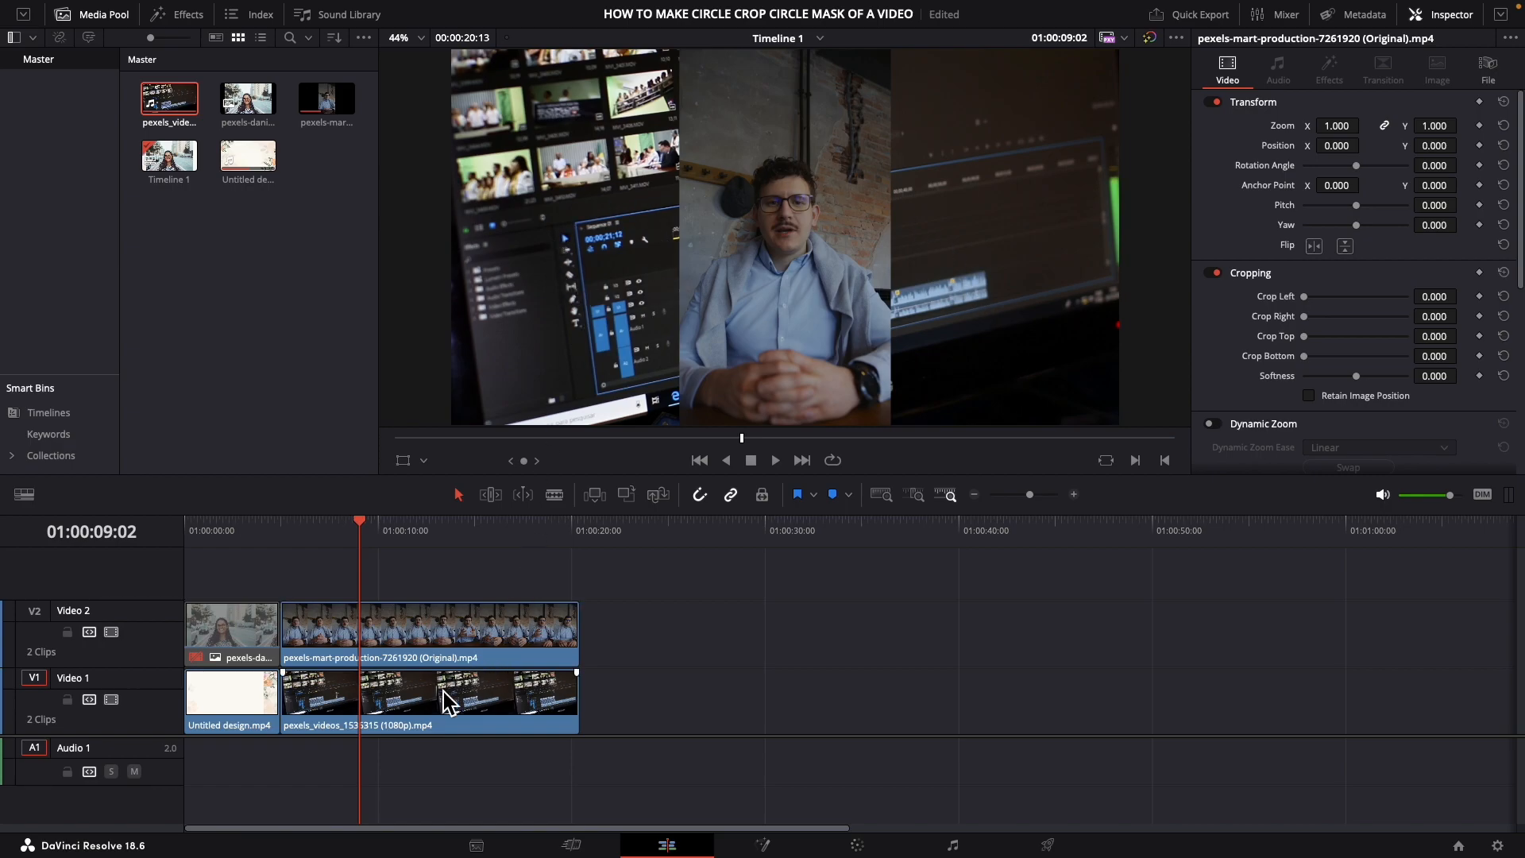
{"action": "left_click", "coordinate": [441, 633]}
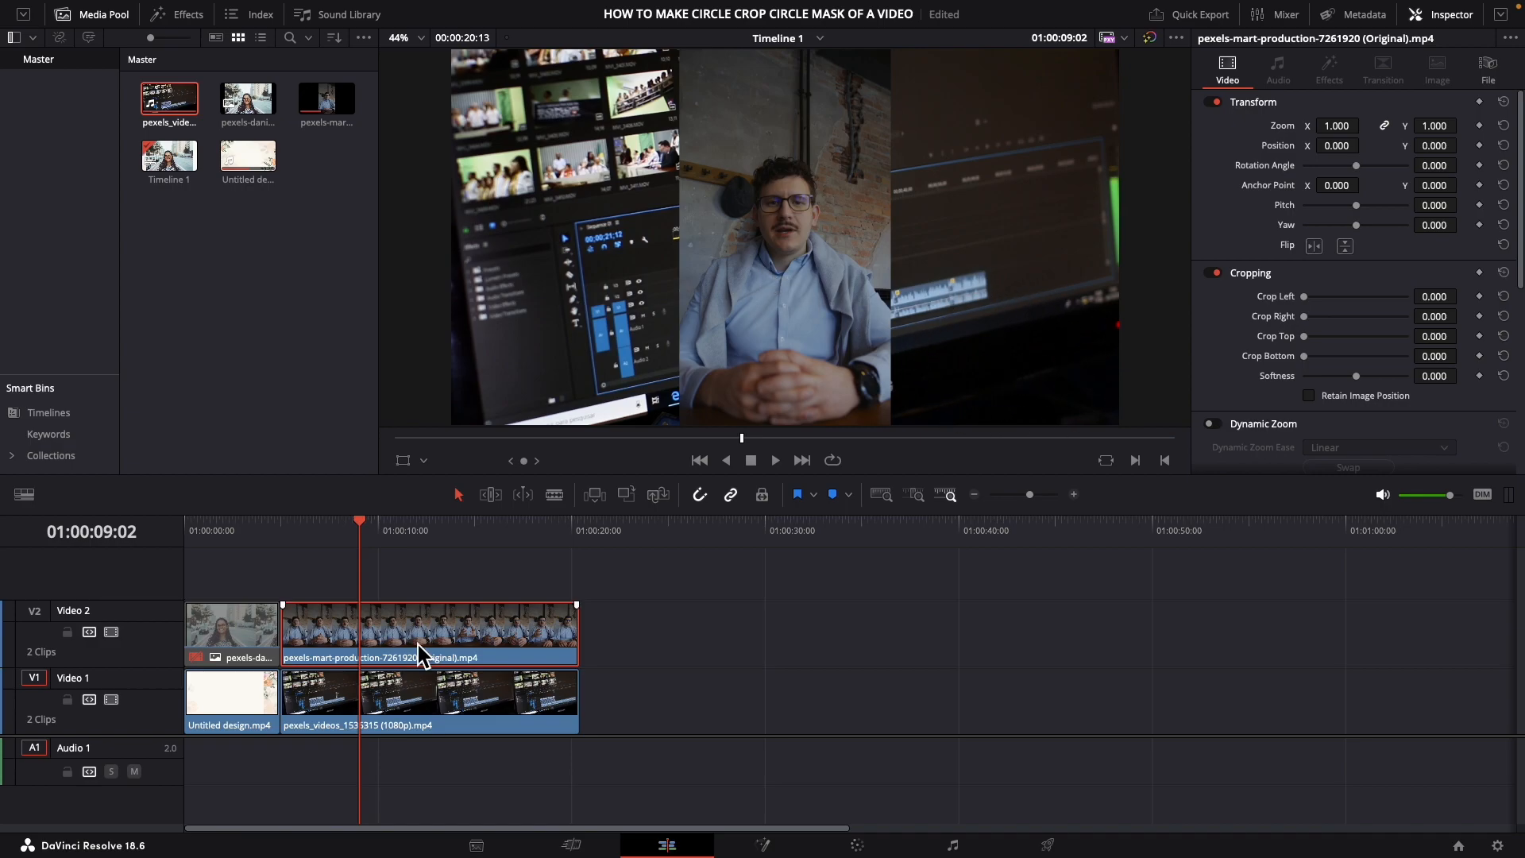
{"action": "key", "text": "Home"}
{"action": "left_click", "coordinate": [238, 639]}
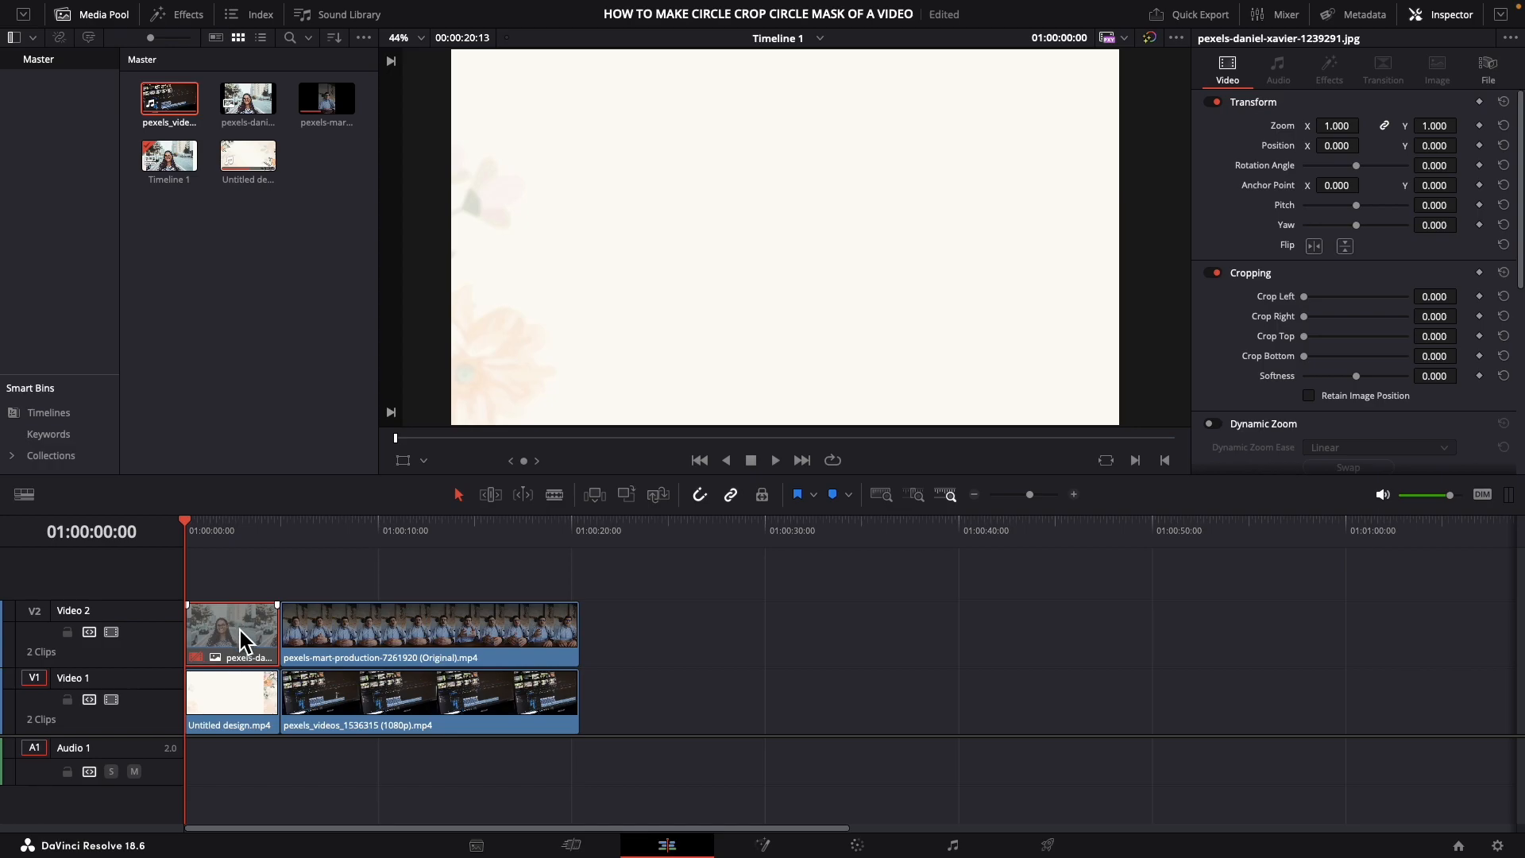
{"action": "key", "text": "d"}
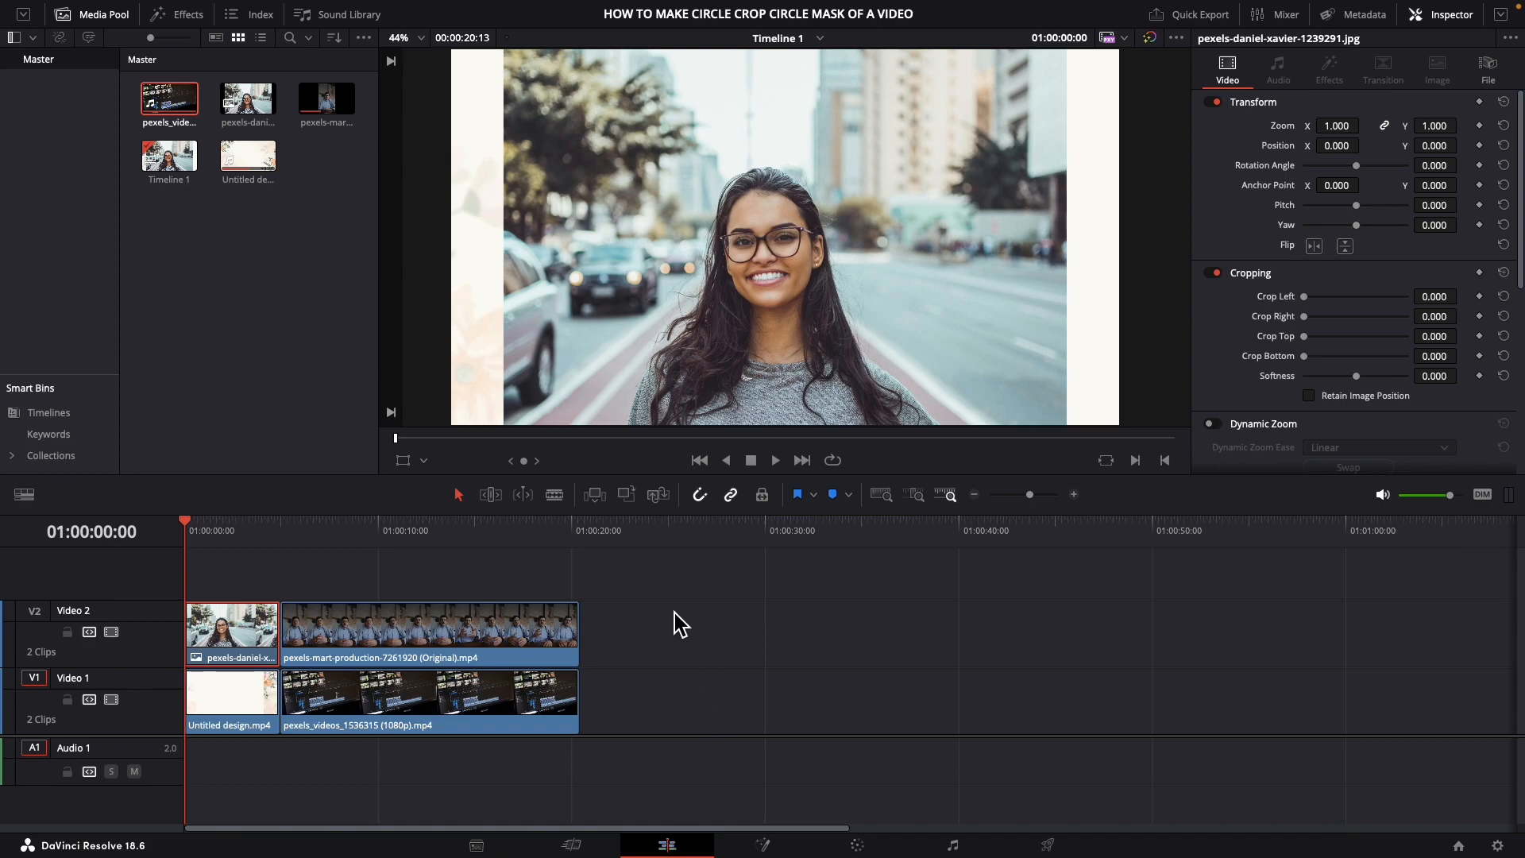
Find the Open FX Transform effect and apply it to the portrait photo clip at the start of the timeline.
{"action": "left_click", "coordinate": [446, 542]}
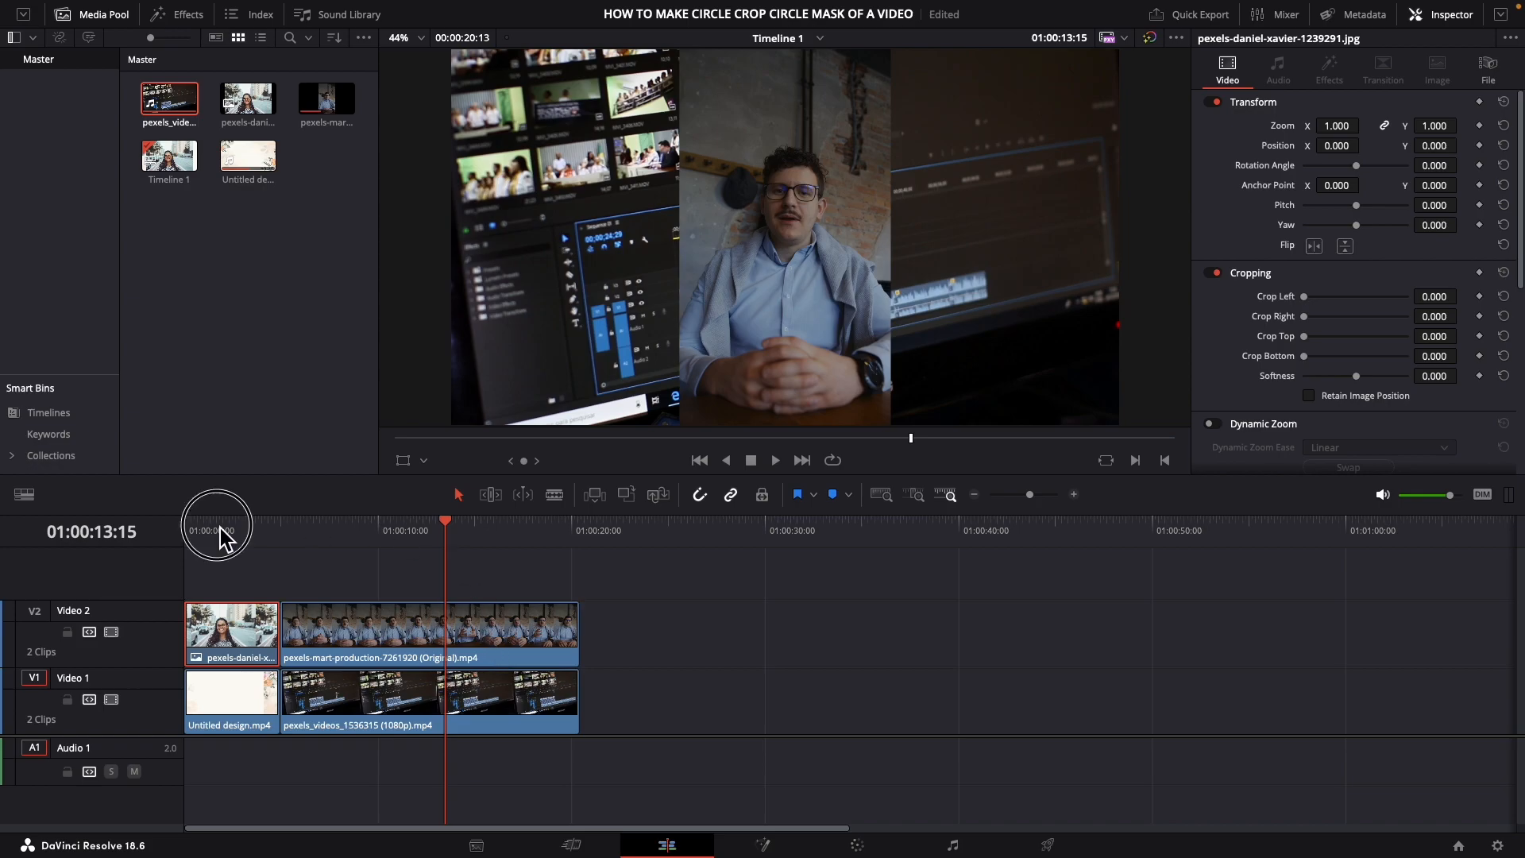
{"action": "left_click", "coordinate": [217, 530]}
{"action": "left_click_drag", "start_coordinate": [212, 532], "coordinate": [175, 552]}
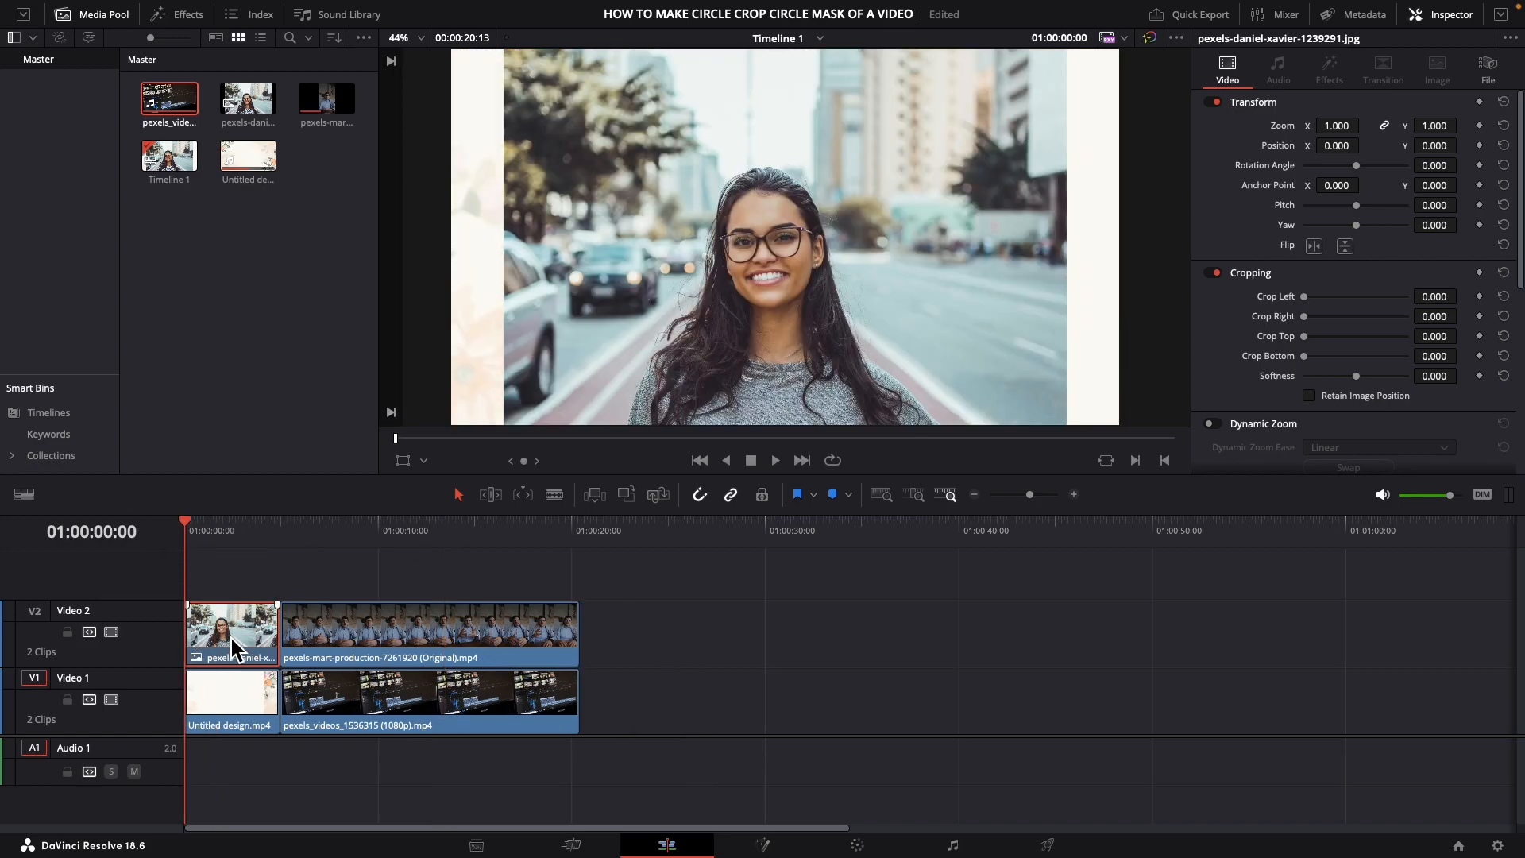
{"action": "left_click", "coordinate": [179, 14]}
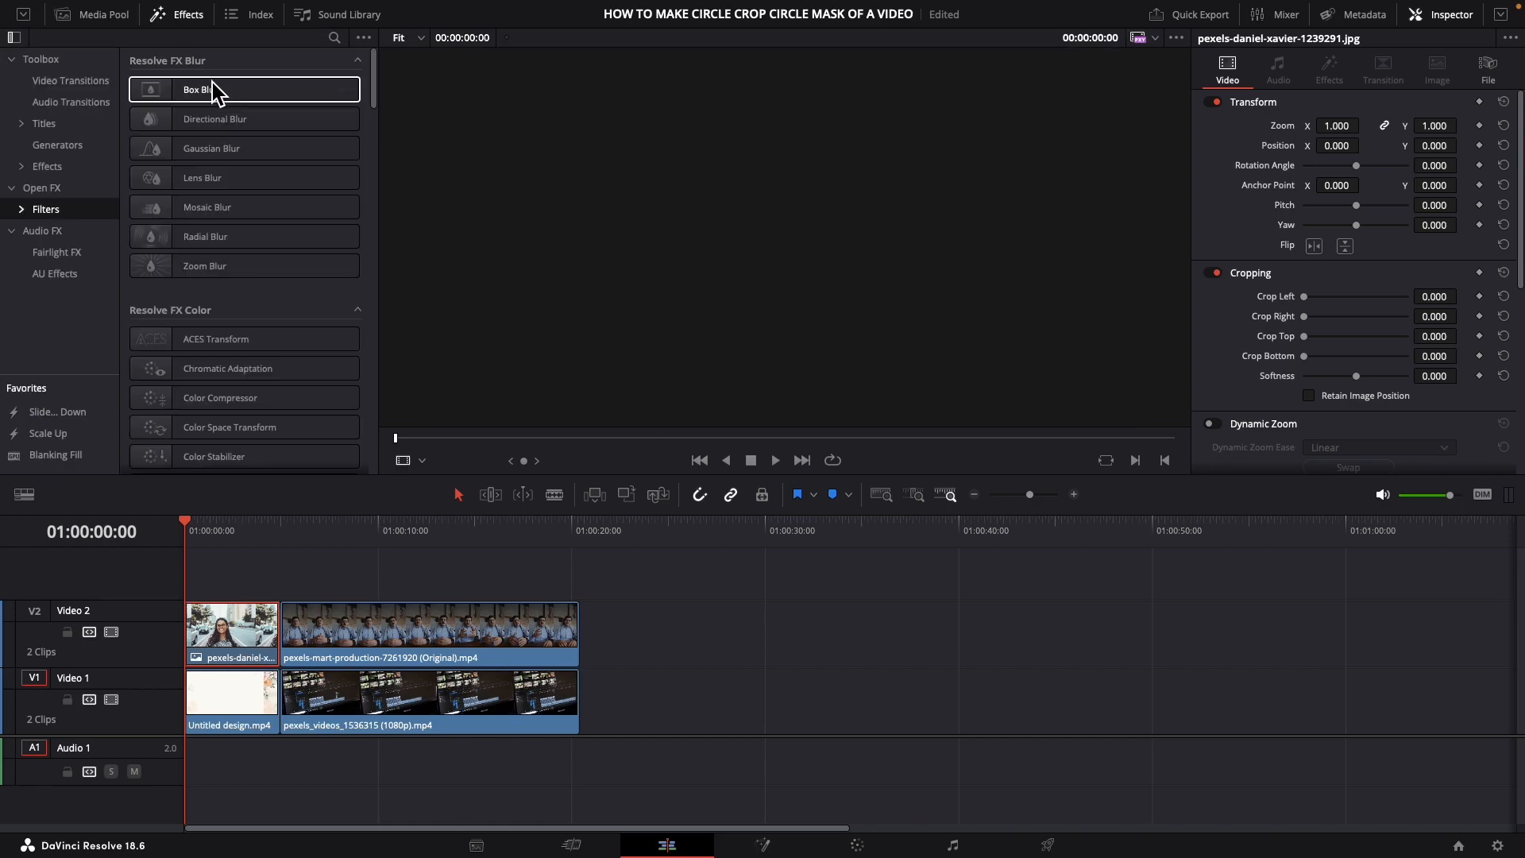
{"action": "left_click", "coordinate": [333, 37]}
{"action": "type", "text": "TR"}
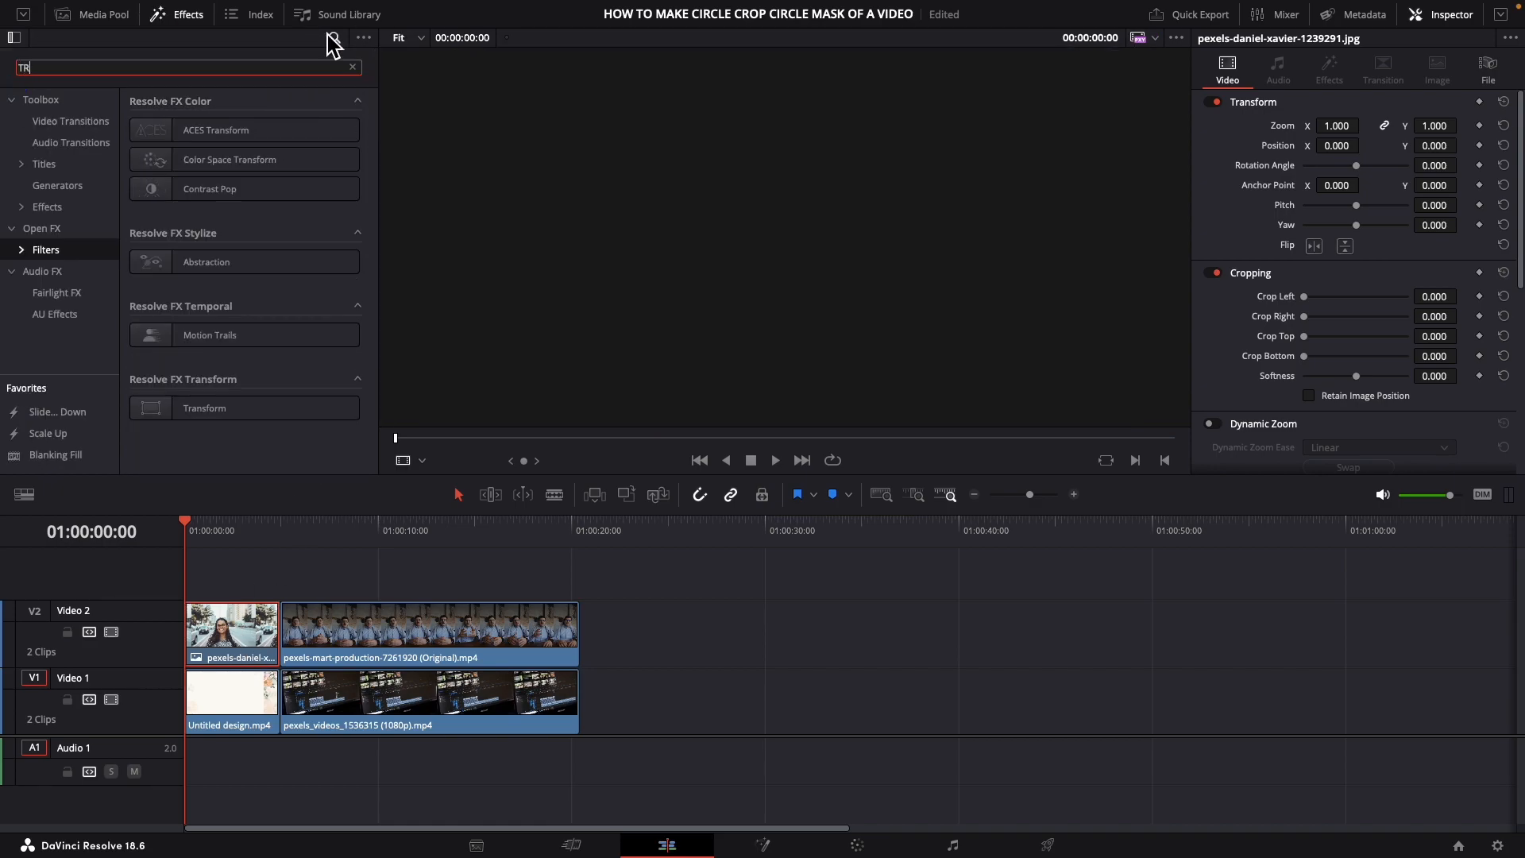
{"action": "left_click_drag", "start_coordinate": [216, 408], "coordinate": [245, 623]}
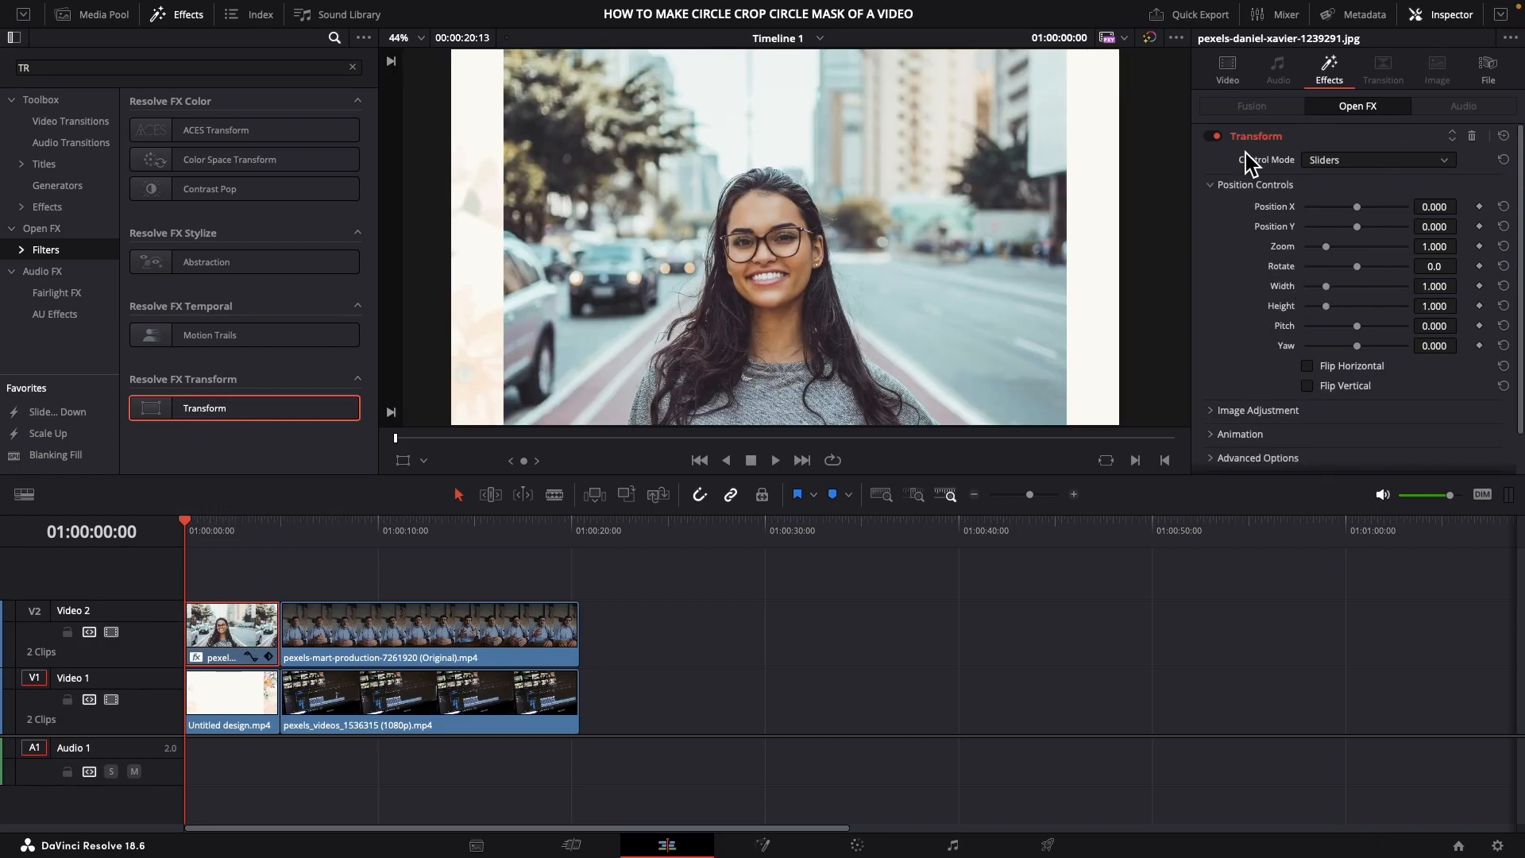
Crop the portrait into a small circle by setting the Transform effect's Edge Rounding to 1.000 and Zoom to 0.485.
{"action": "scroll", "coordinate": [1240, 377], "scroll_direction": "down", "scroll_amount": 1}
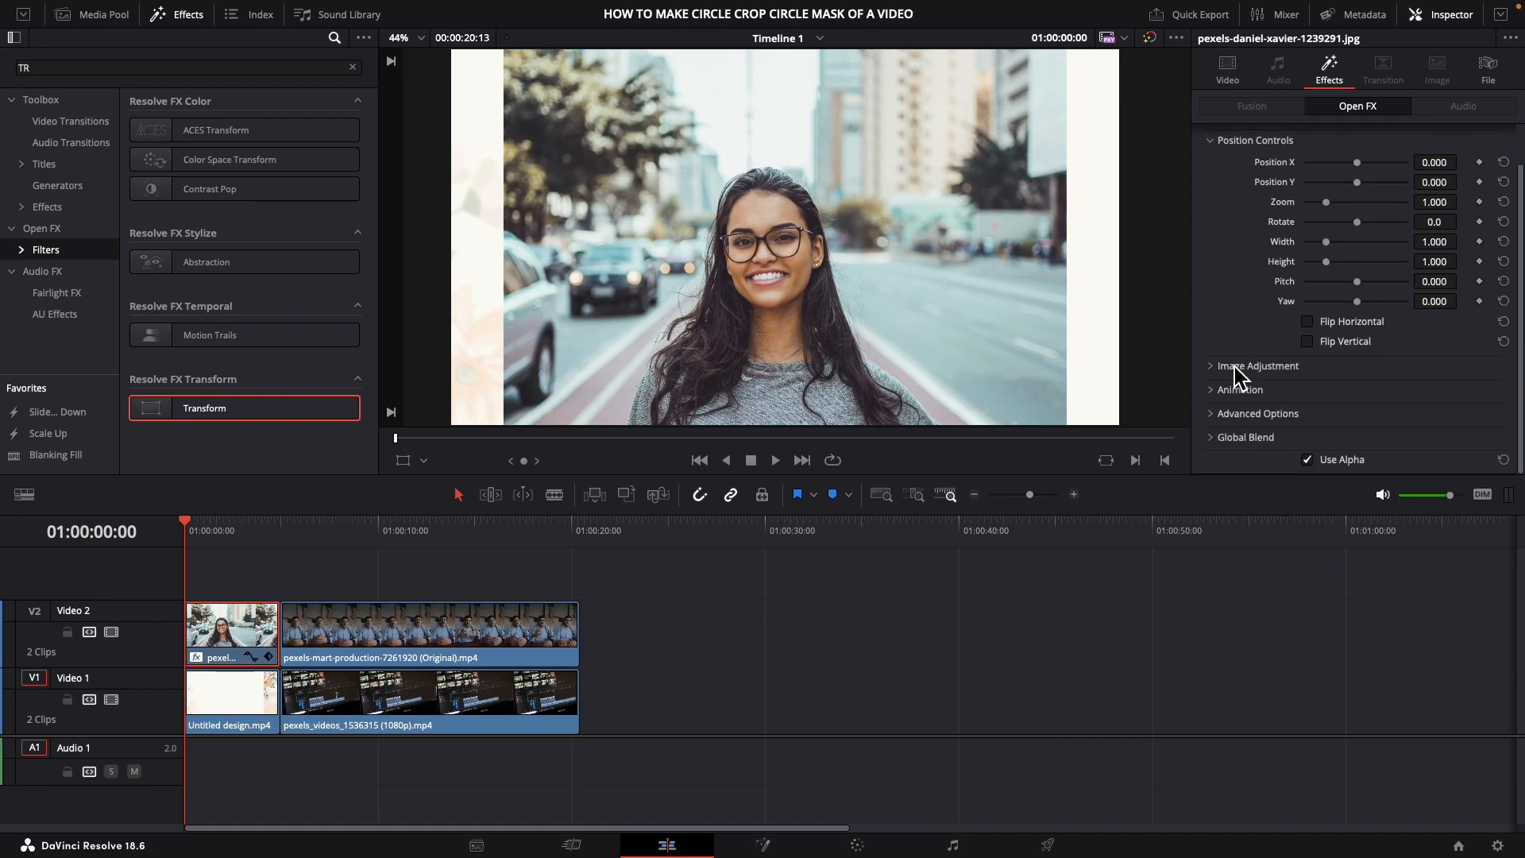
{"action": "left_click", "coordinate": [1303, 367]}
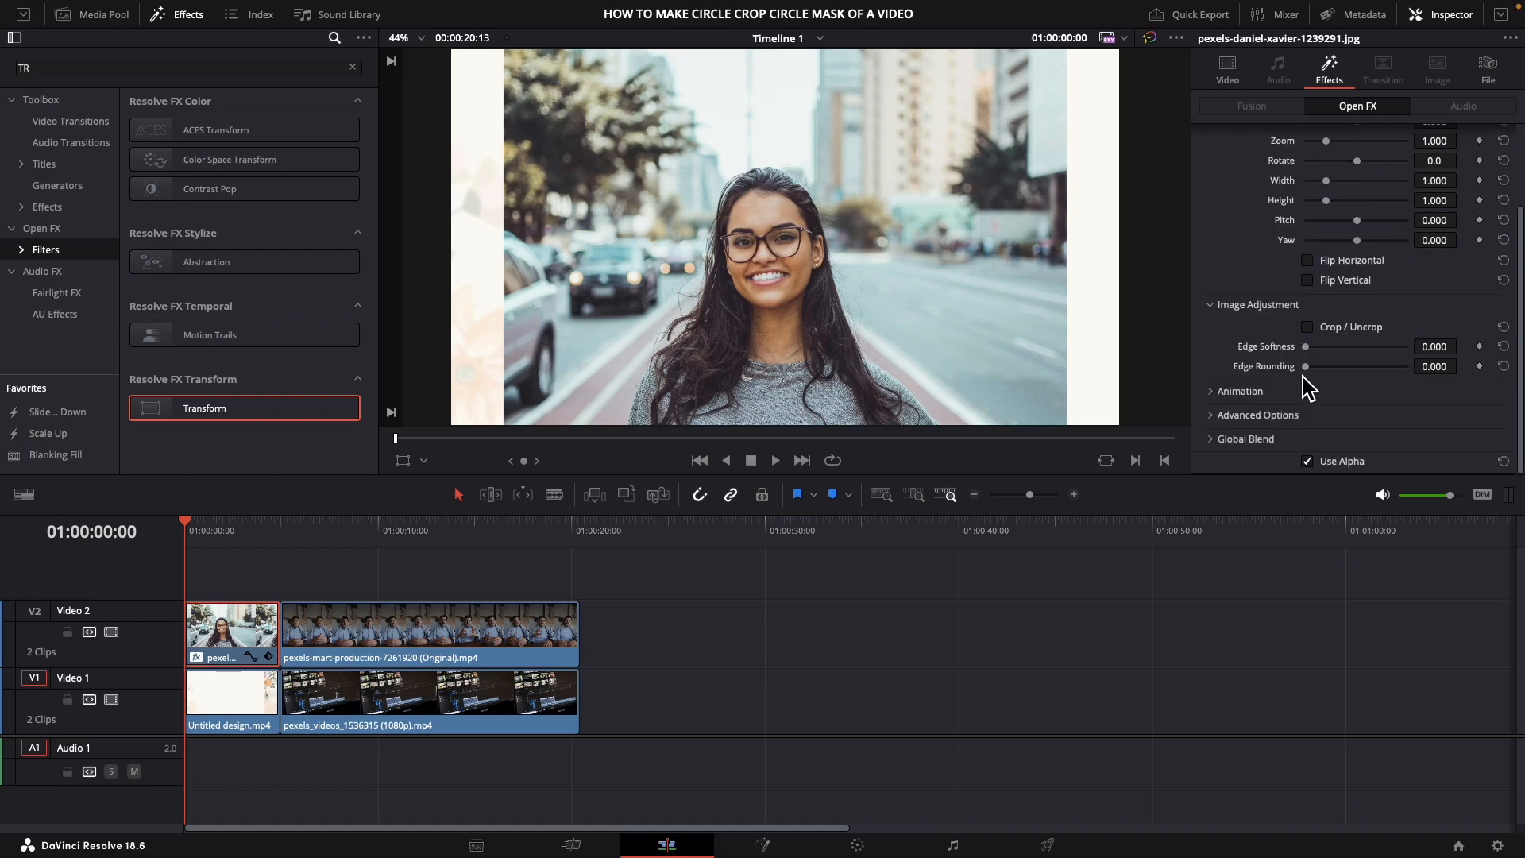
{"action": "left_click_drag", "start_coordinate": [1303, 367], "coordinate": [1452, 375]}
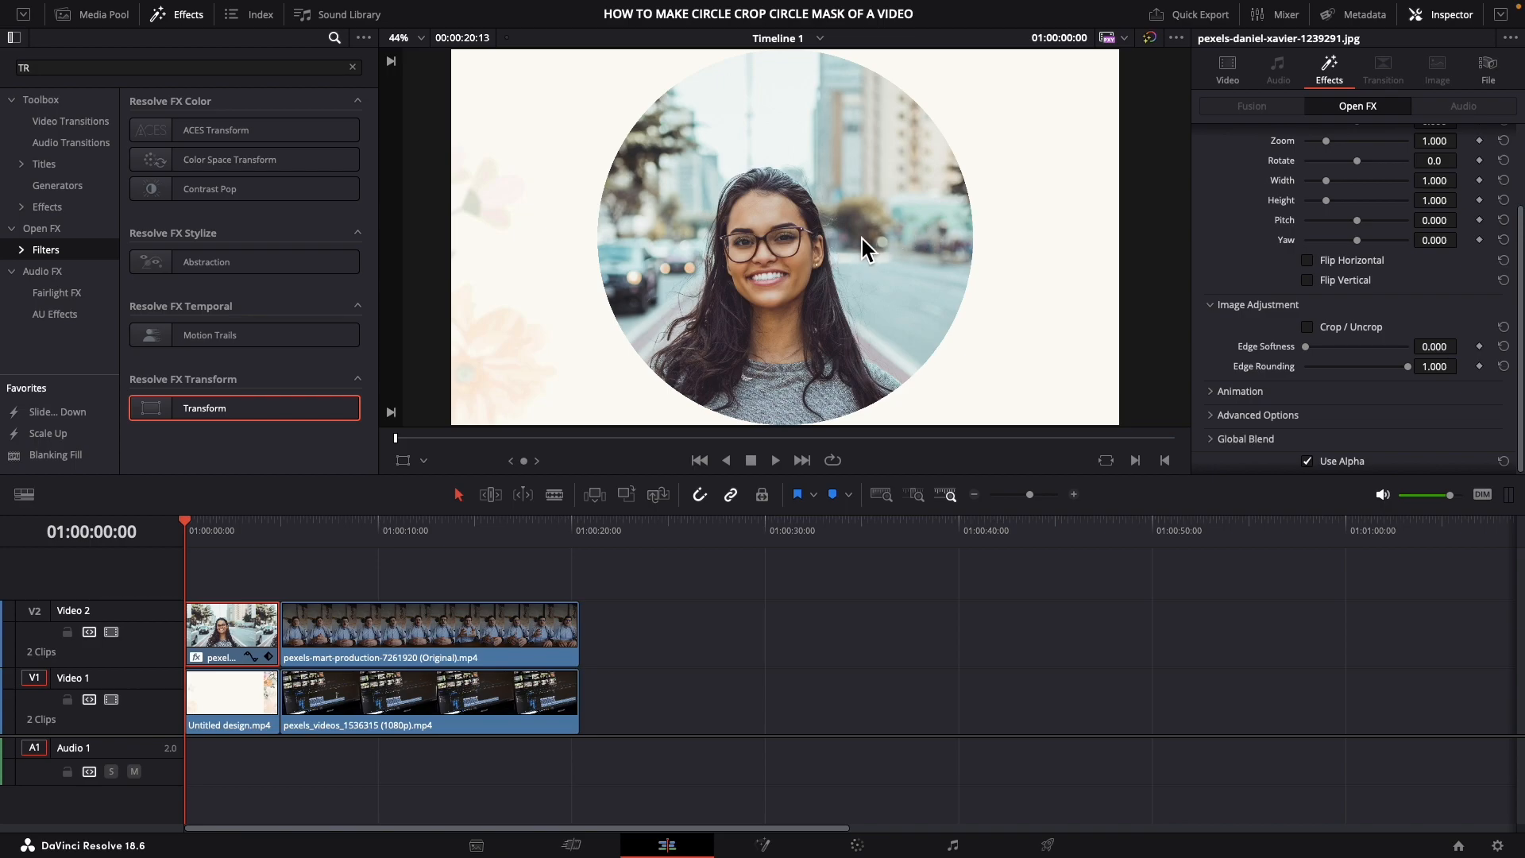
{"action": "scroll", "coordinate": [1362, 159], "scroll_direction": "up", "scroll_amount": 3}
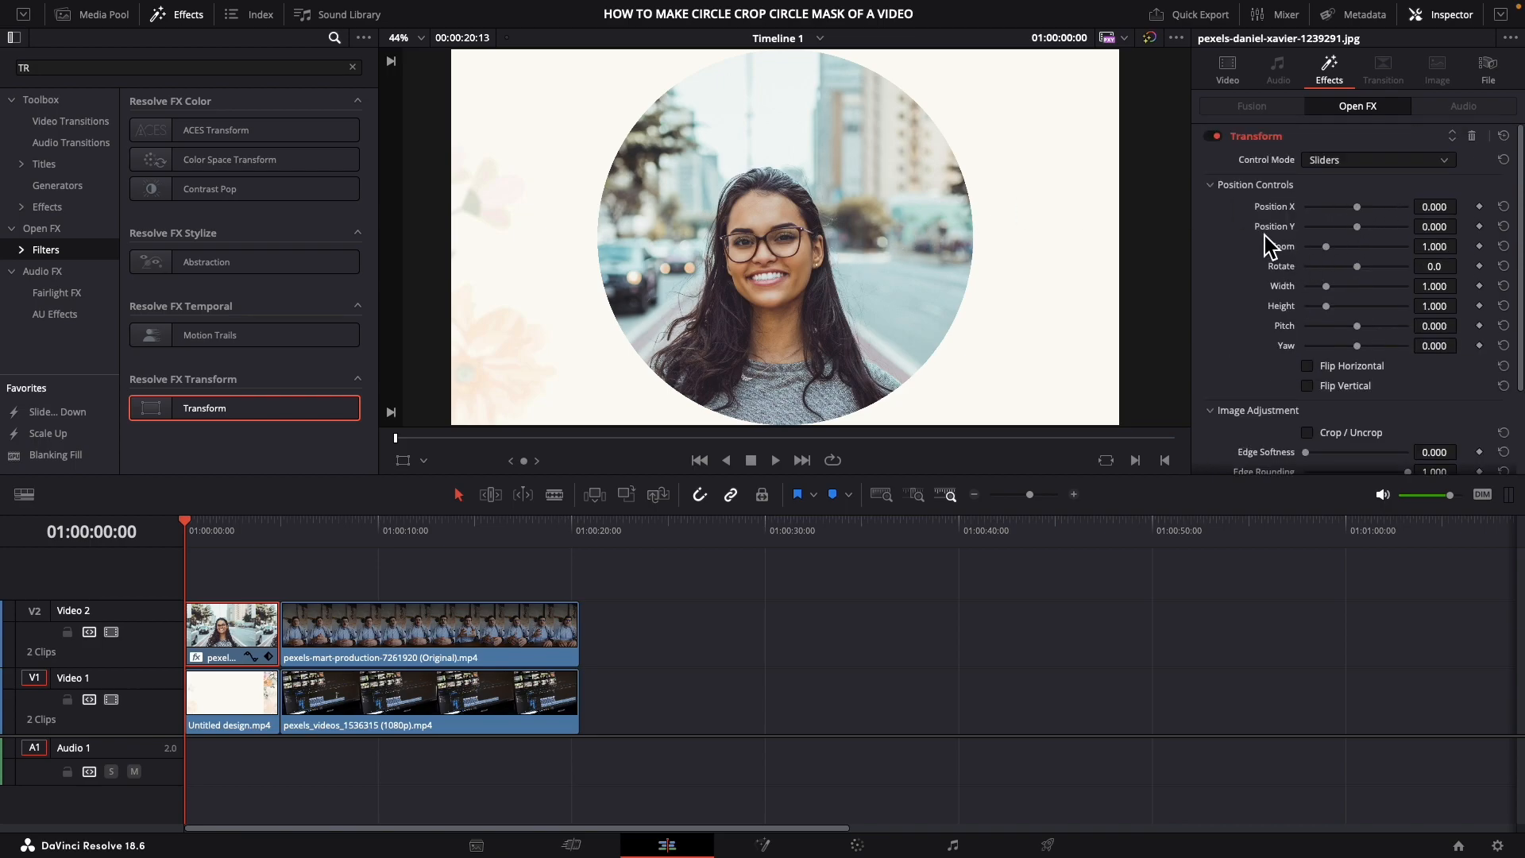
{"action": "left_click_drag", "start_coordinate": [1455, 249], "coordinate": [644, 283]}
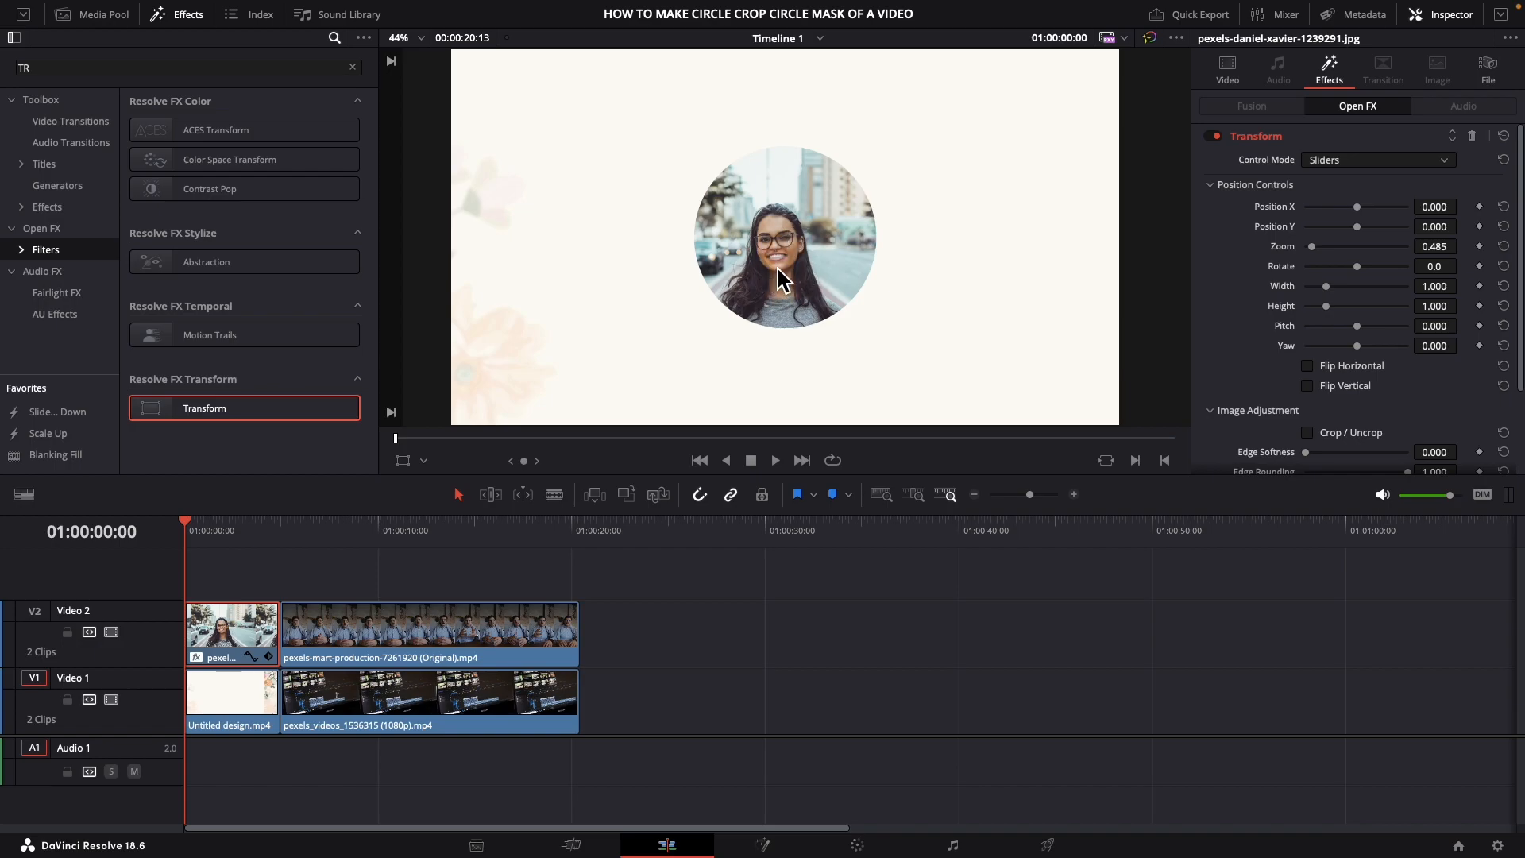
Reframe the portrait inside its circle with clip zoom 1.290 and position X 46, Y 141, and play back the result.
{"action": "left_click", "coordinate": [1227, 71]}
{"action": "left_click_drag", "start_coordinate": [1339, 131], "coordinate": [1355, 126]}
{"action": "left_click_drag", "start_coordinate": [1441, 147], "coordinate": [801, 447]}
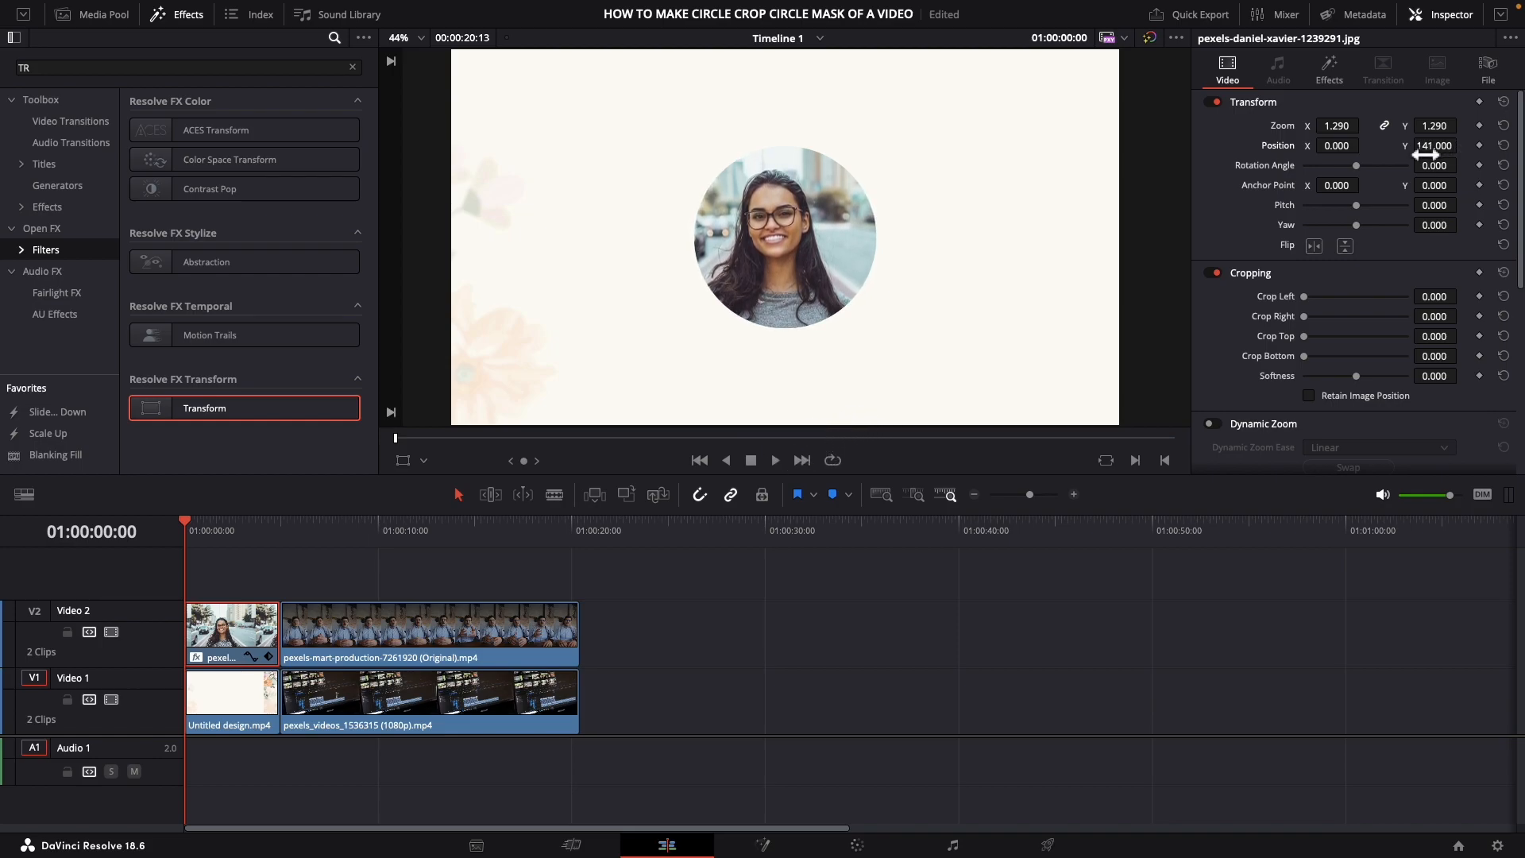
{"action": "mouse_move", "coordinate": [1341, 157]}
{"action": "left_mouse_down"}
{"action": "mouse_move", "coordinate": [1367, 141]}
{"action": "mouse_move", "coordinate": [1340, 155]}
{"action": "left_mouse_up"}
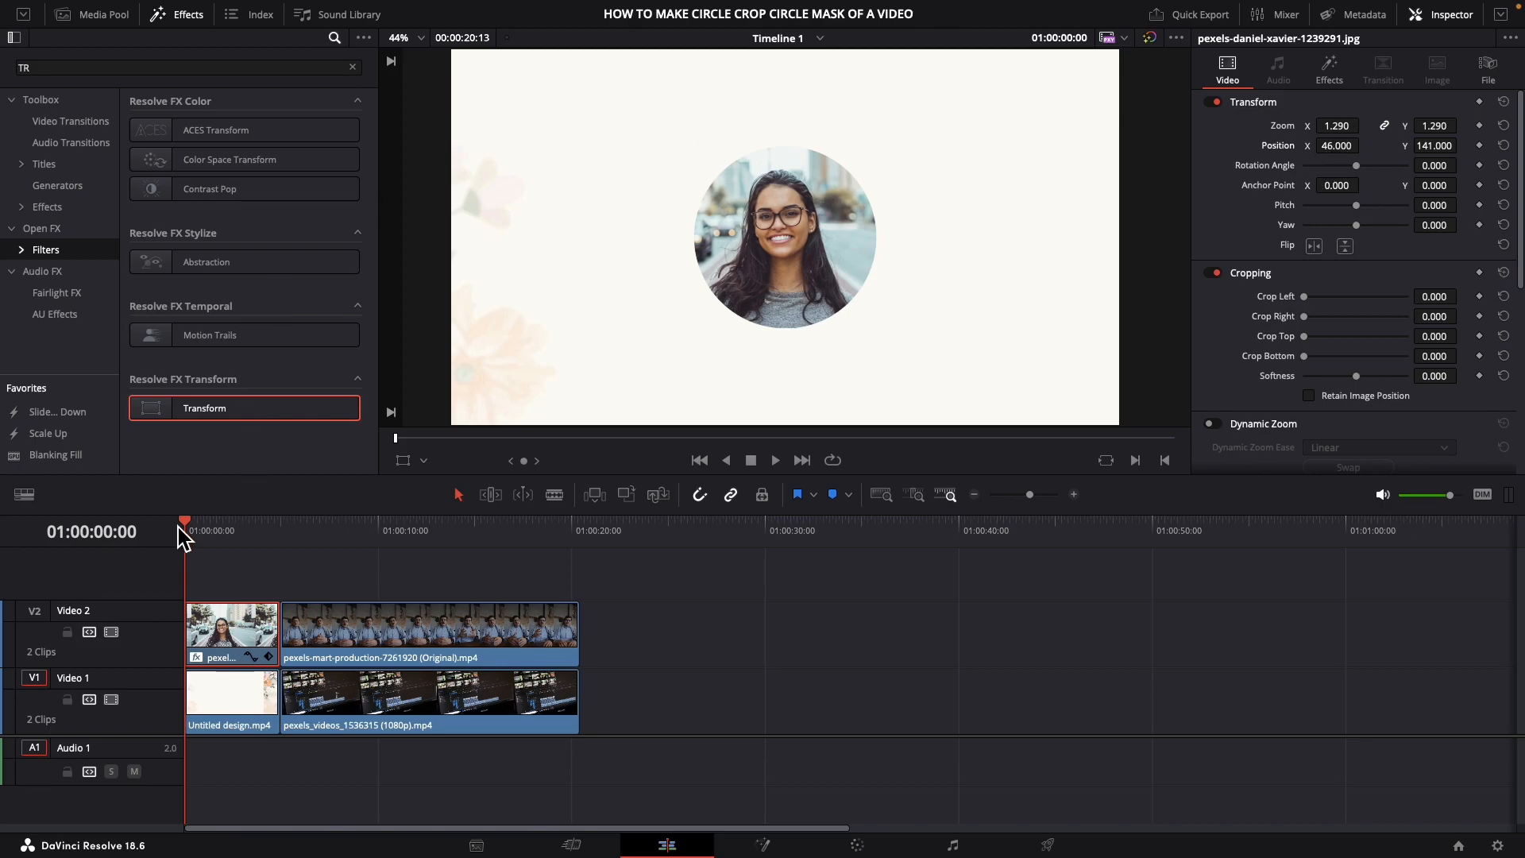
{"action": "key", "text": "space"}
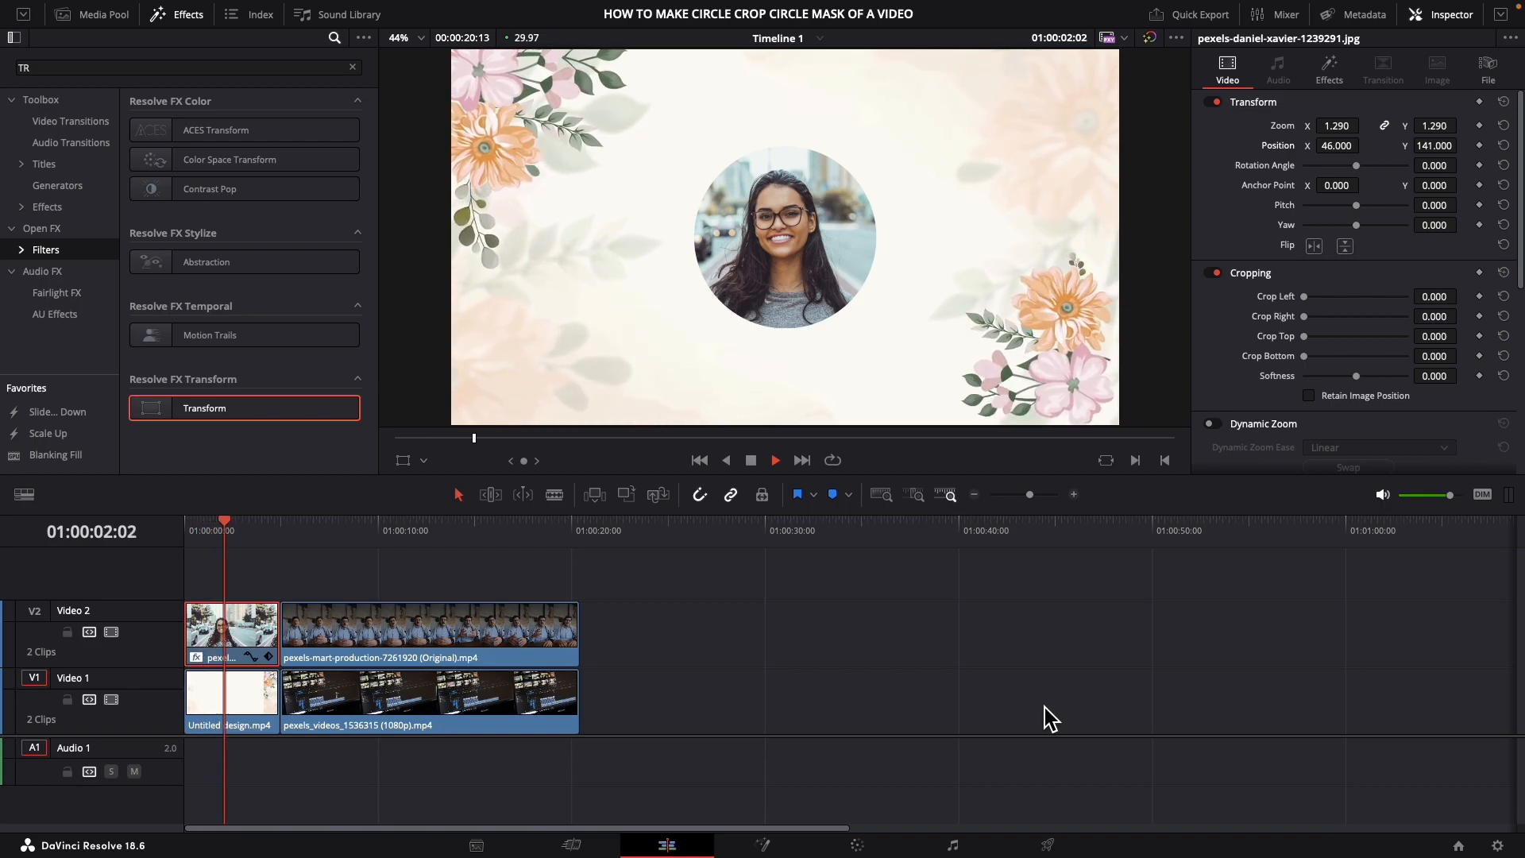
{"action": "key", "text": "space"}
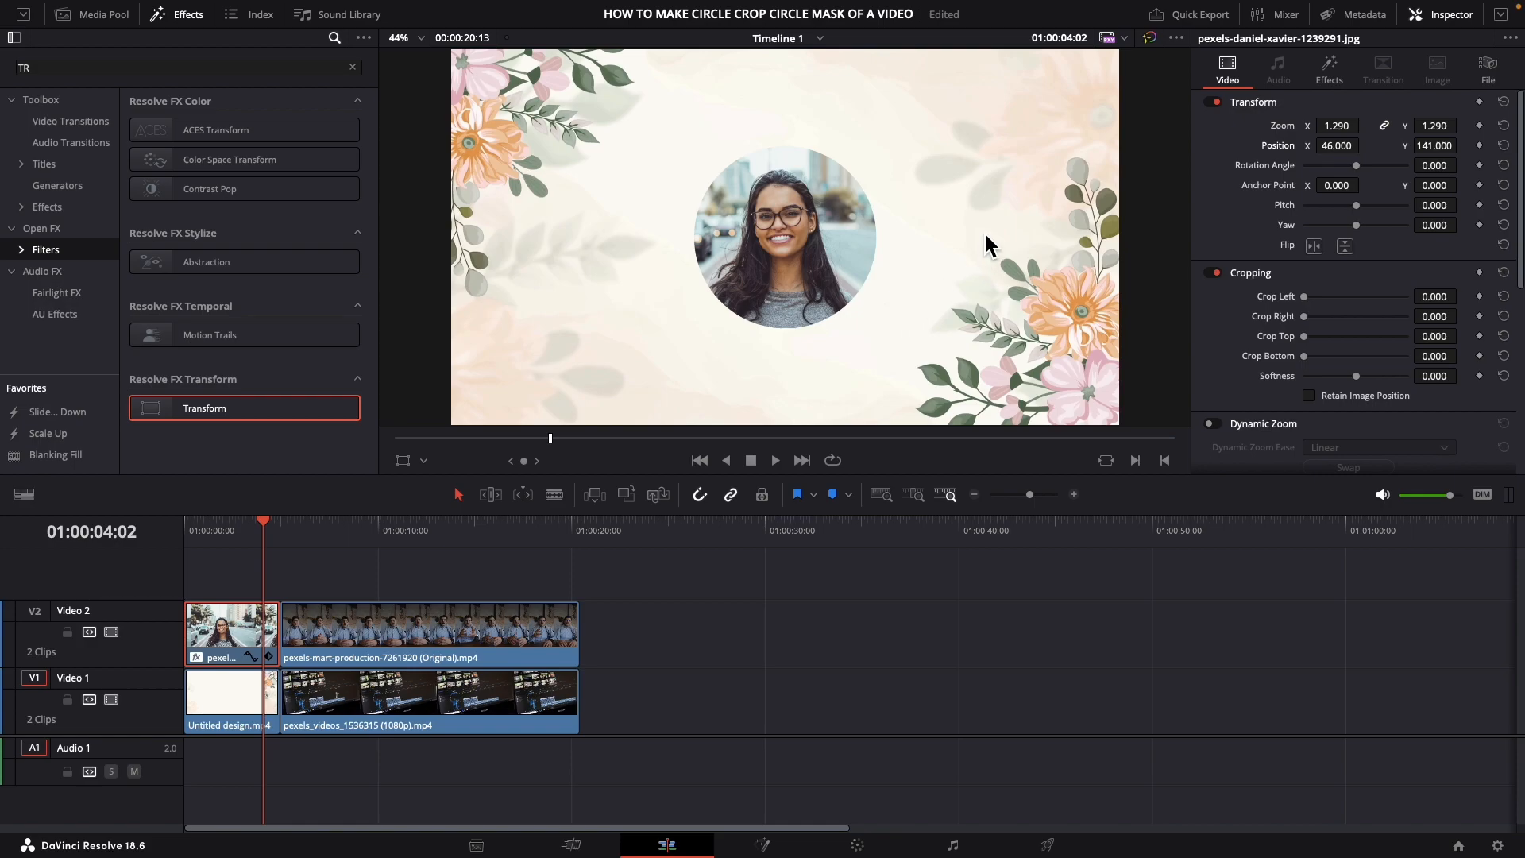
Add a Drop Shadow effect to the circular portrait with drop angle 31.7, drop distance 0.029 and blur 0.587.
{"action": "left_click", "coordinate": [164, 70]}
{"action": "left_click", "coordinate": [352, 68]}
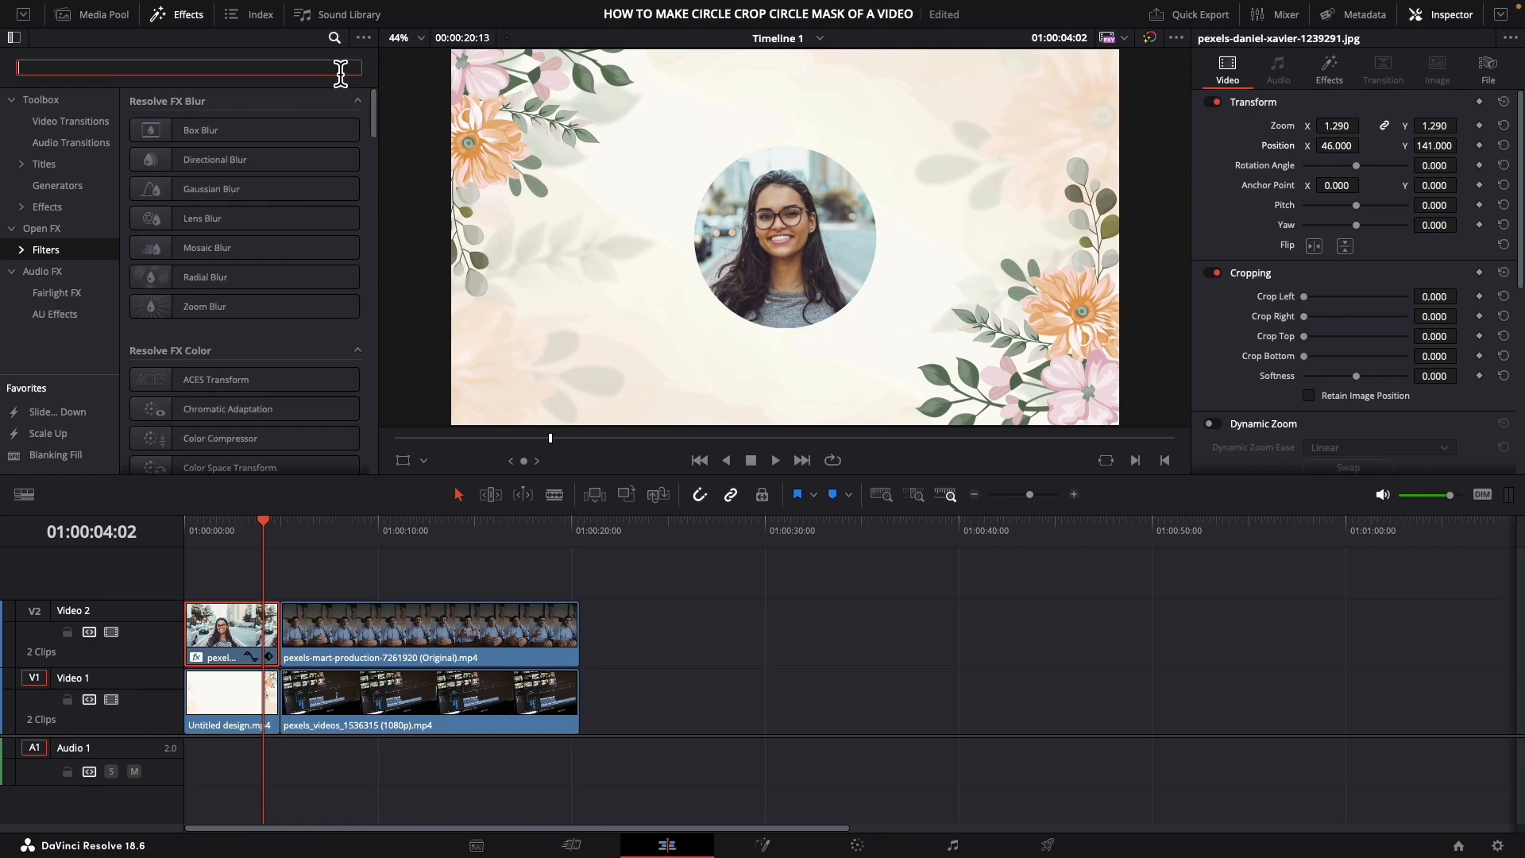
{"action": "type", "text": "DRO"}
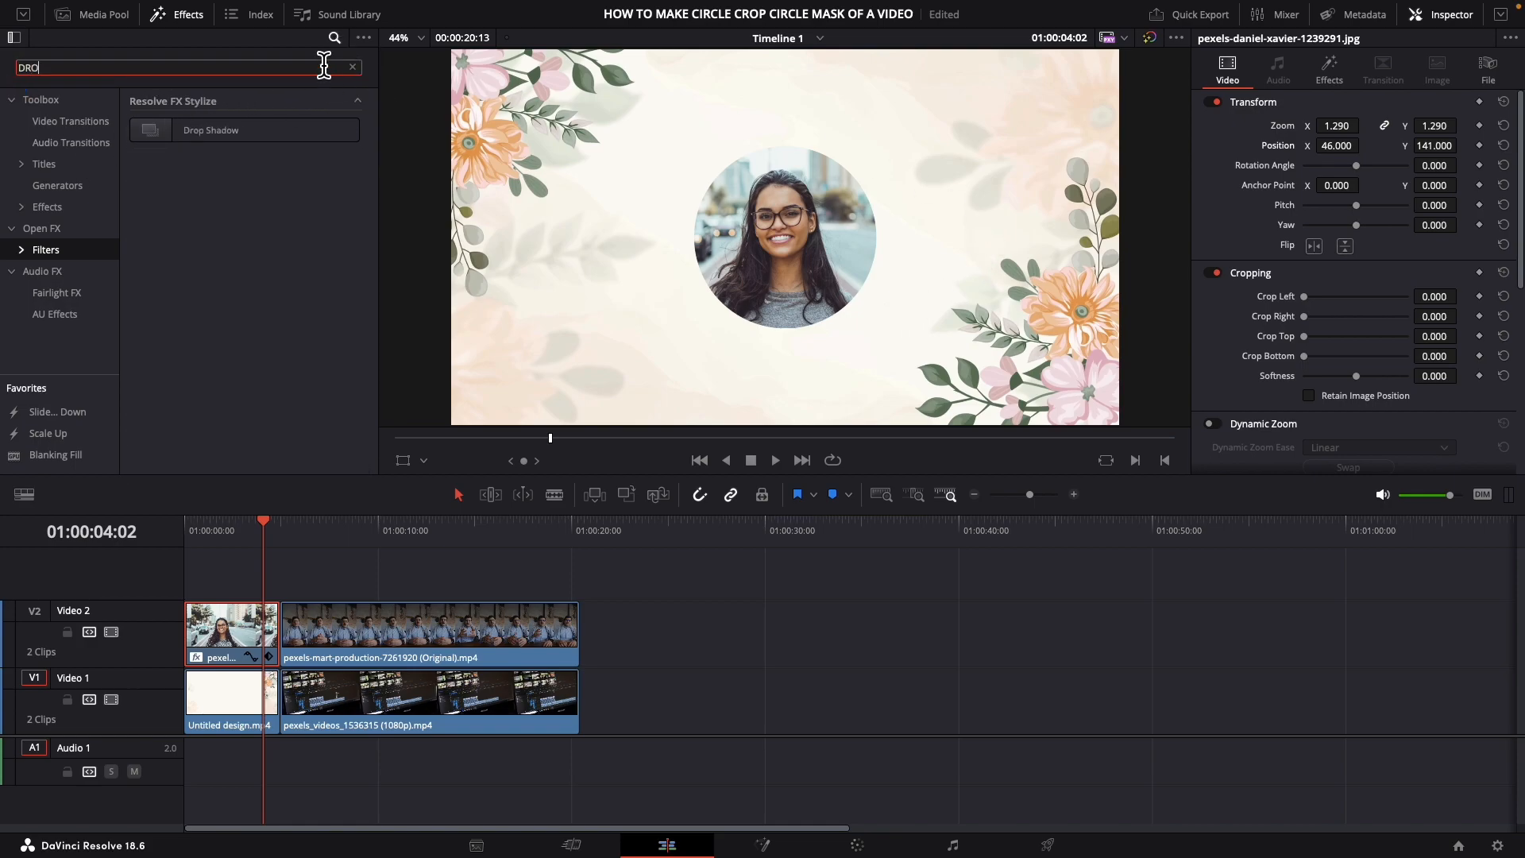
{"action": "left_click_drag", "start_coordinate": [245, 133], "coordinate": [255, 647]}
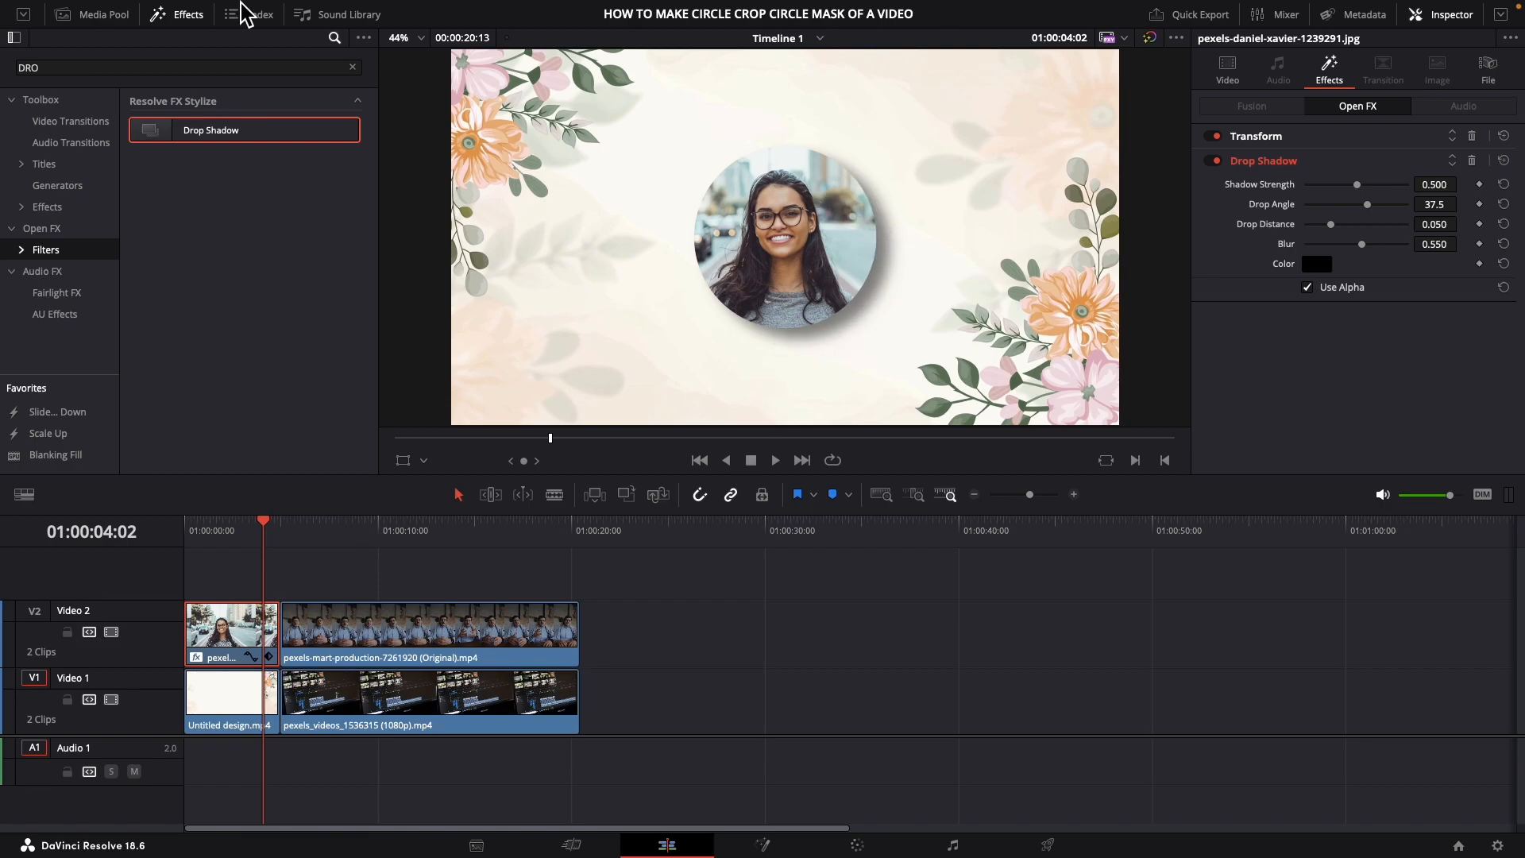
{"action": "left_click_drag", "start_coordinate": [1451, 211], "coordinate": [1410, 224]}
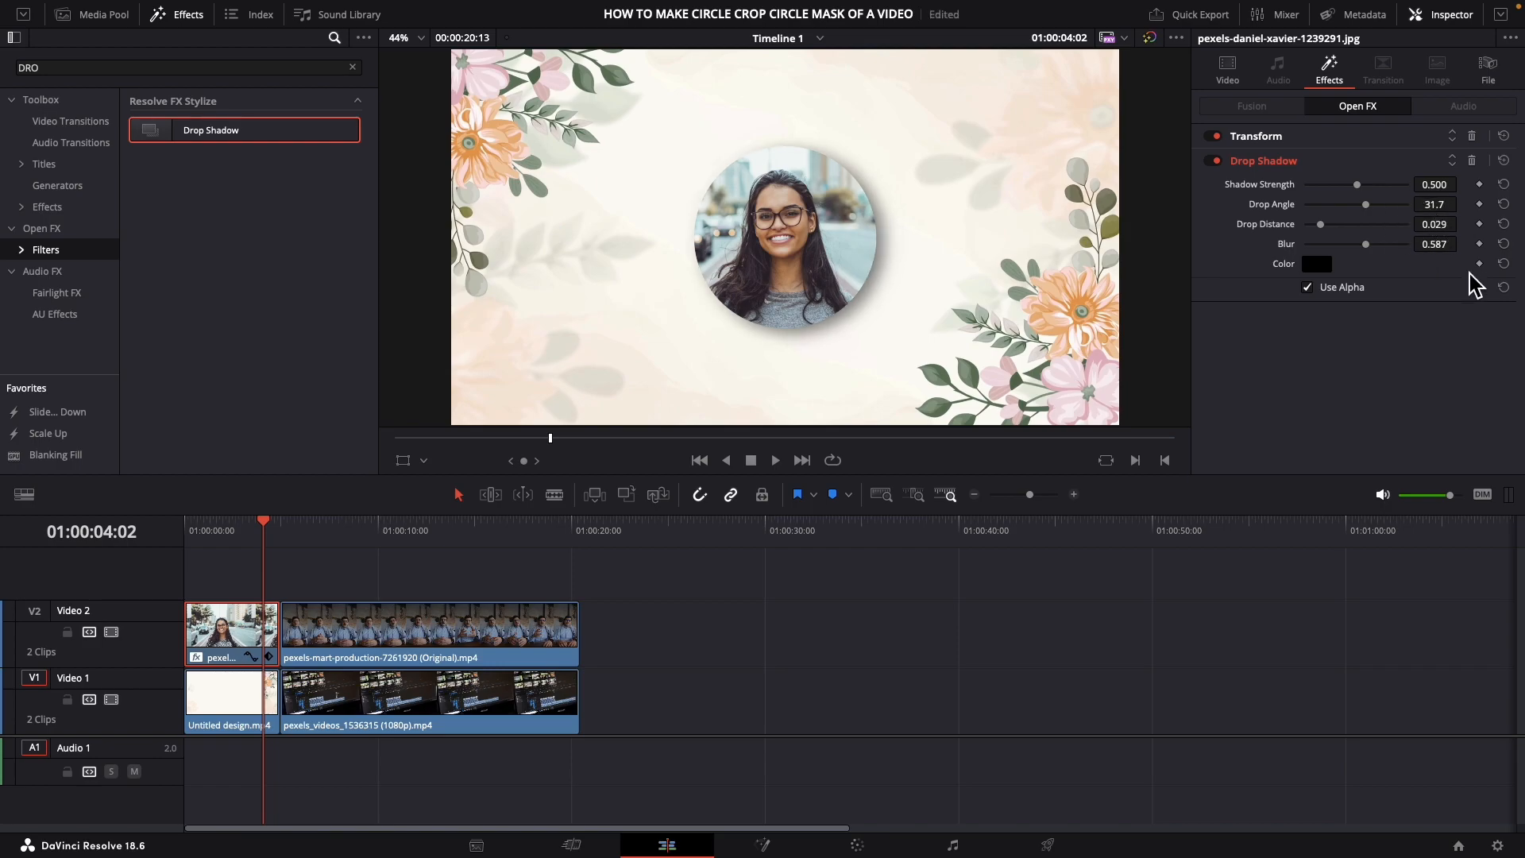
Open the seated man's video clip on Video 2 in the Fusion page with a single viewer.
{"action": "left_click", "coordinate": [259, 524]}
{"action": "left_click_drag", "start_coordinate": [268, 536], "coordinate": [411, 540]}
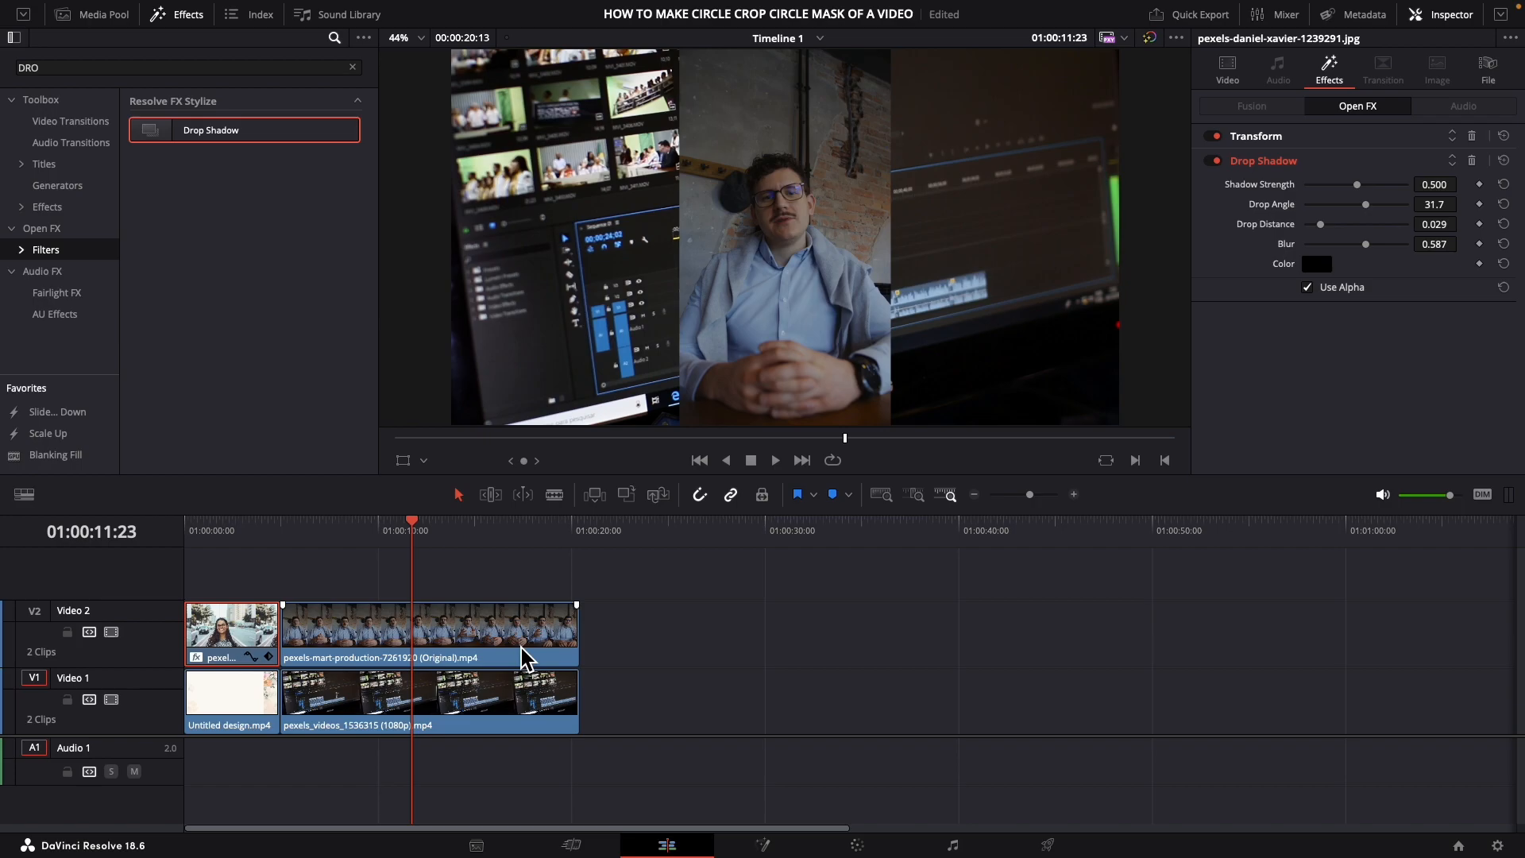
{"action": "left_click", "coordinate": [469, 633]}
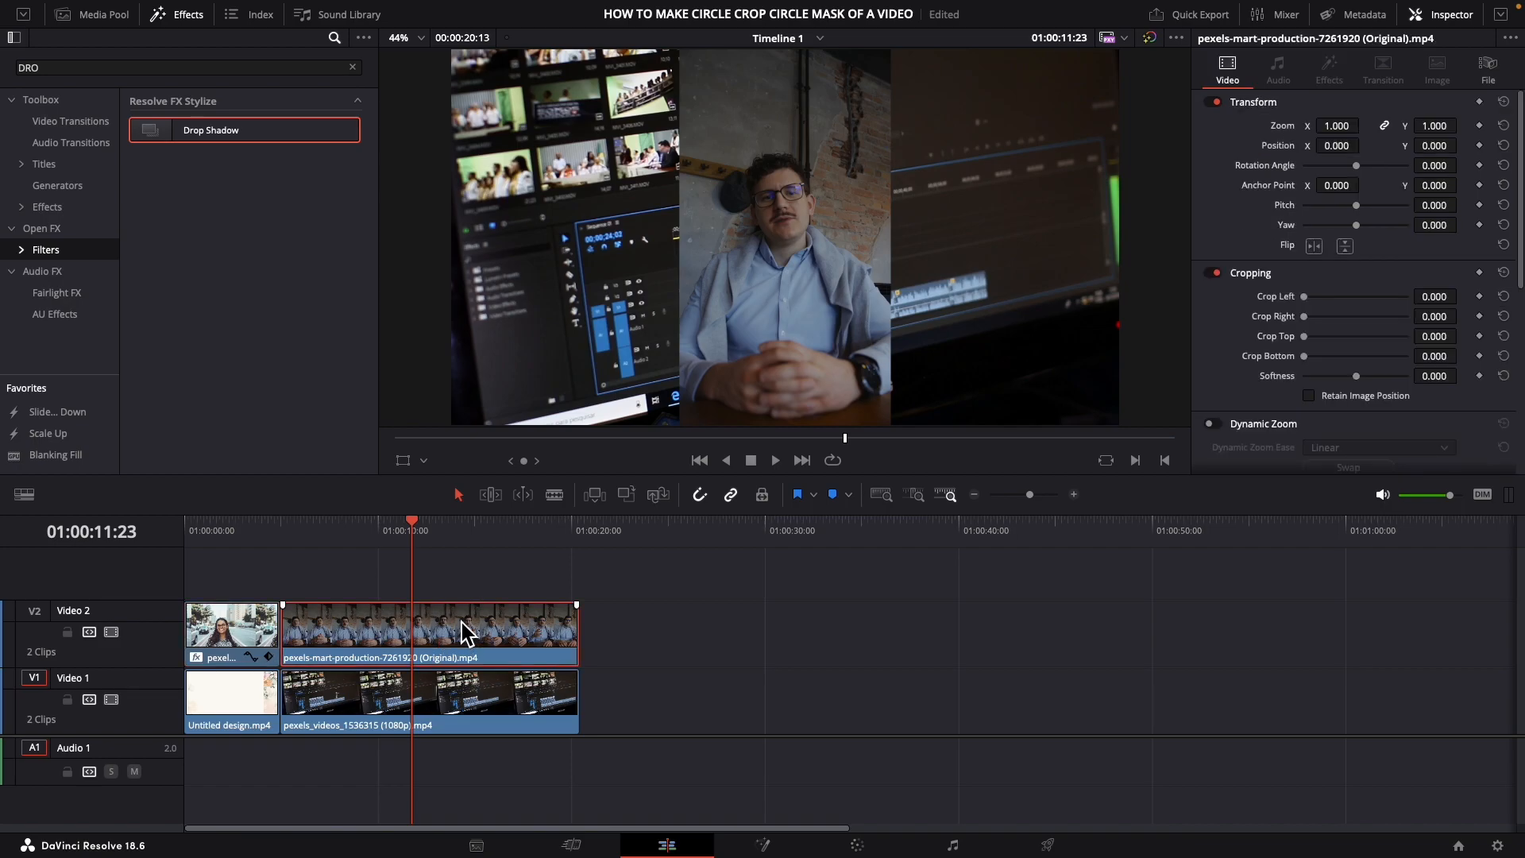
{"action": "left_click", "coordinate": [762, 846]}
{"action": "left_click", "coordinate": [1145, 39]}
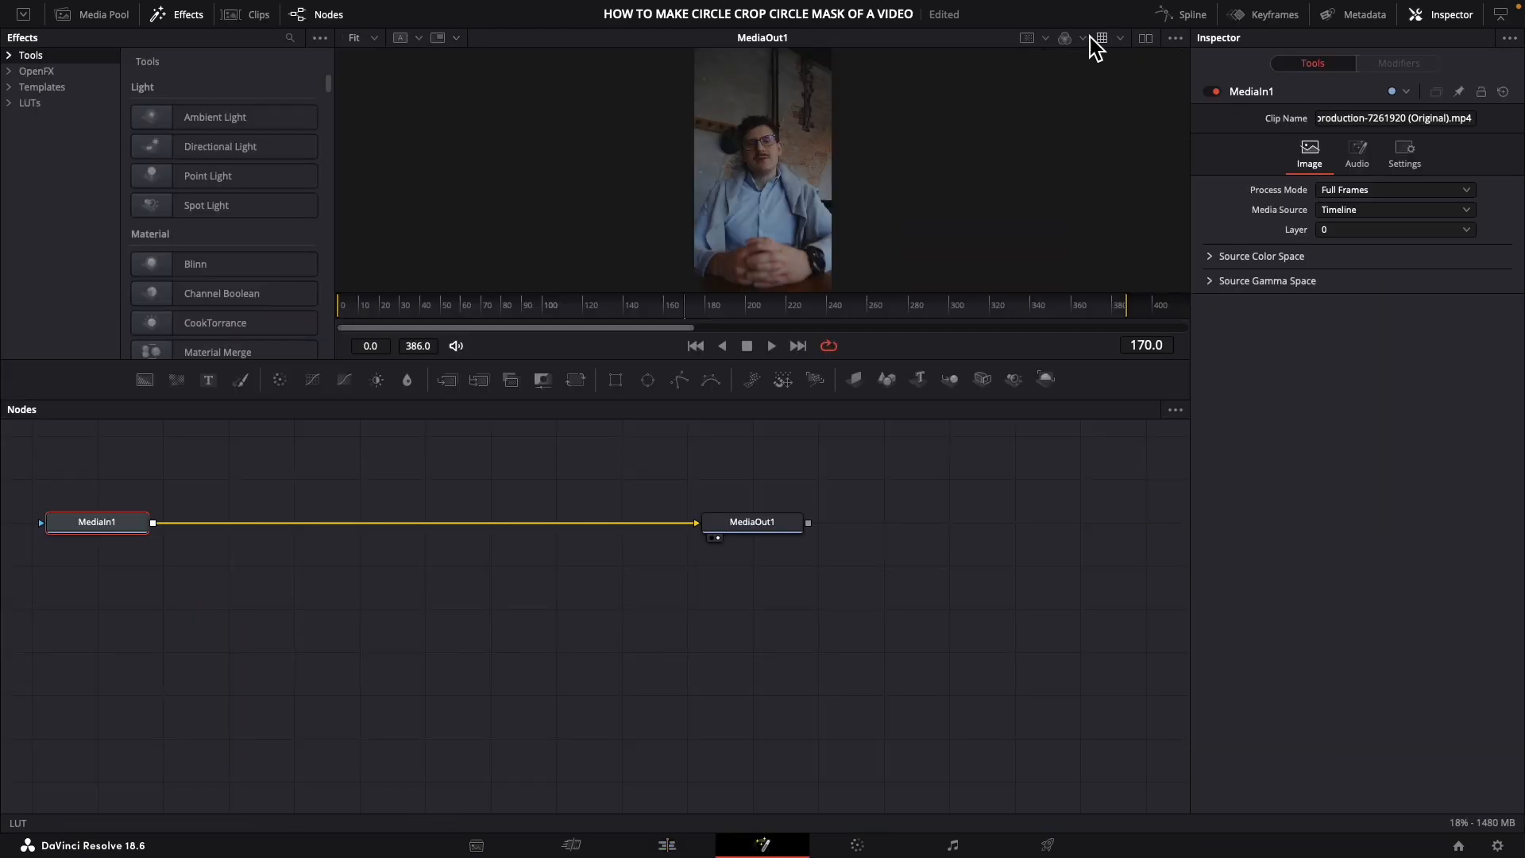
Enlarge the Fusion viewer area and reposition the MediaIn1 and MediaOut1 nodes within the shortened node area.
{"action": "left_click_drag", "start_coordinate": [572, 411], "coordinate": [573, 576]}
{"action": "left_click", "coordinate": [101, 685]}
{"action": "left_click_drag", "start_coordinate": [50, 636], "coordinate": [830, 742]}
{"action": "left_click_drag", "start_coordinate": [795, 691], "coordinate": [859, 733]}
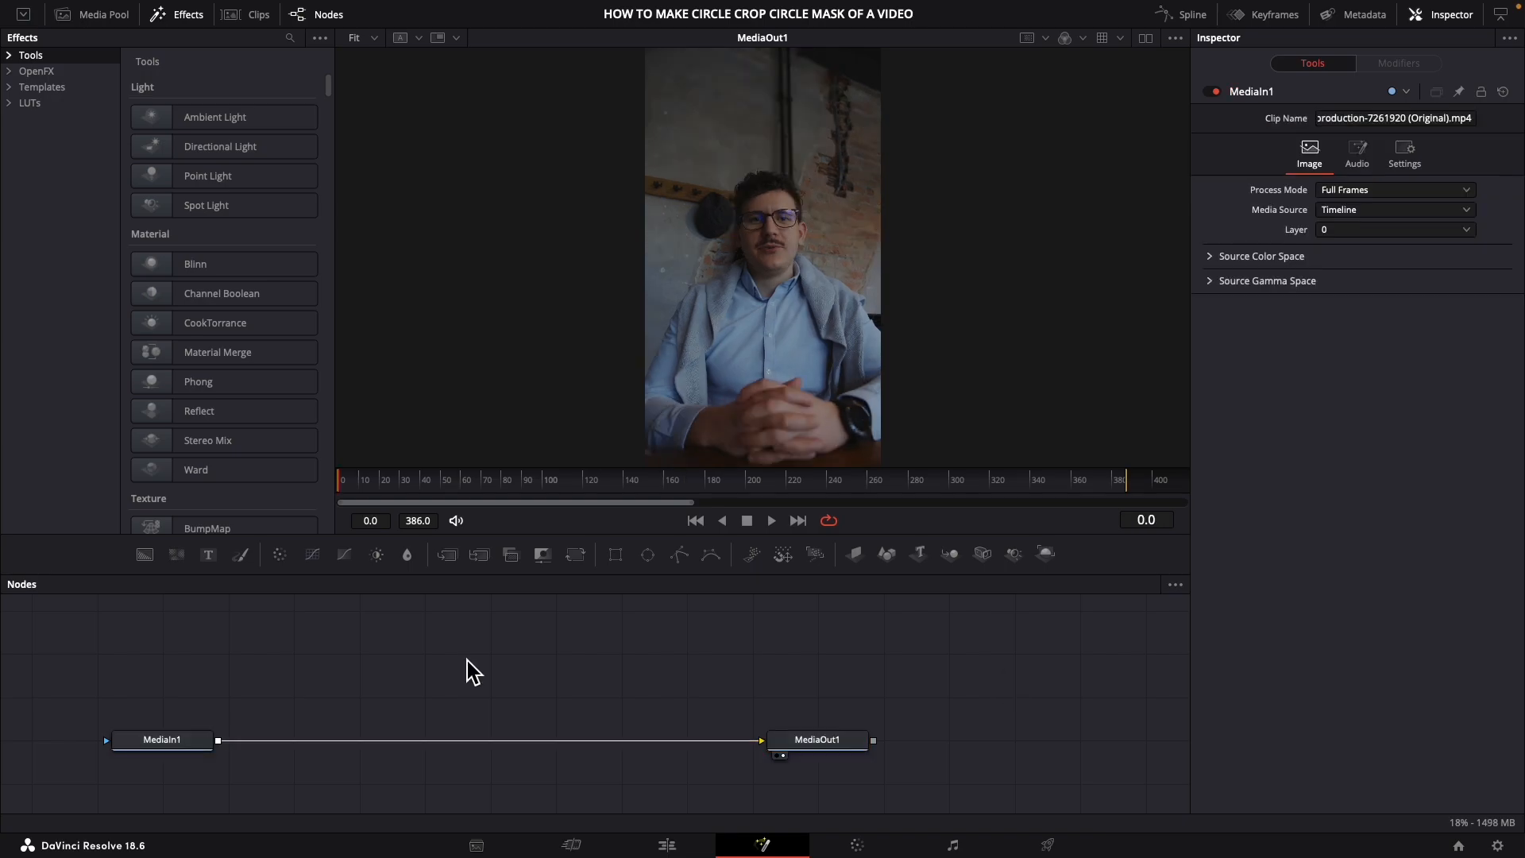
Mask MediaIn1 with a connected Ellipse about 0.937 wide and high, centred on the man at about X 0.503, Y 0.483.
{"action": "left_click", "coordinate": [648, 556]}
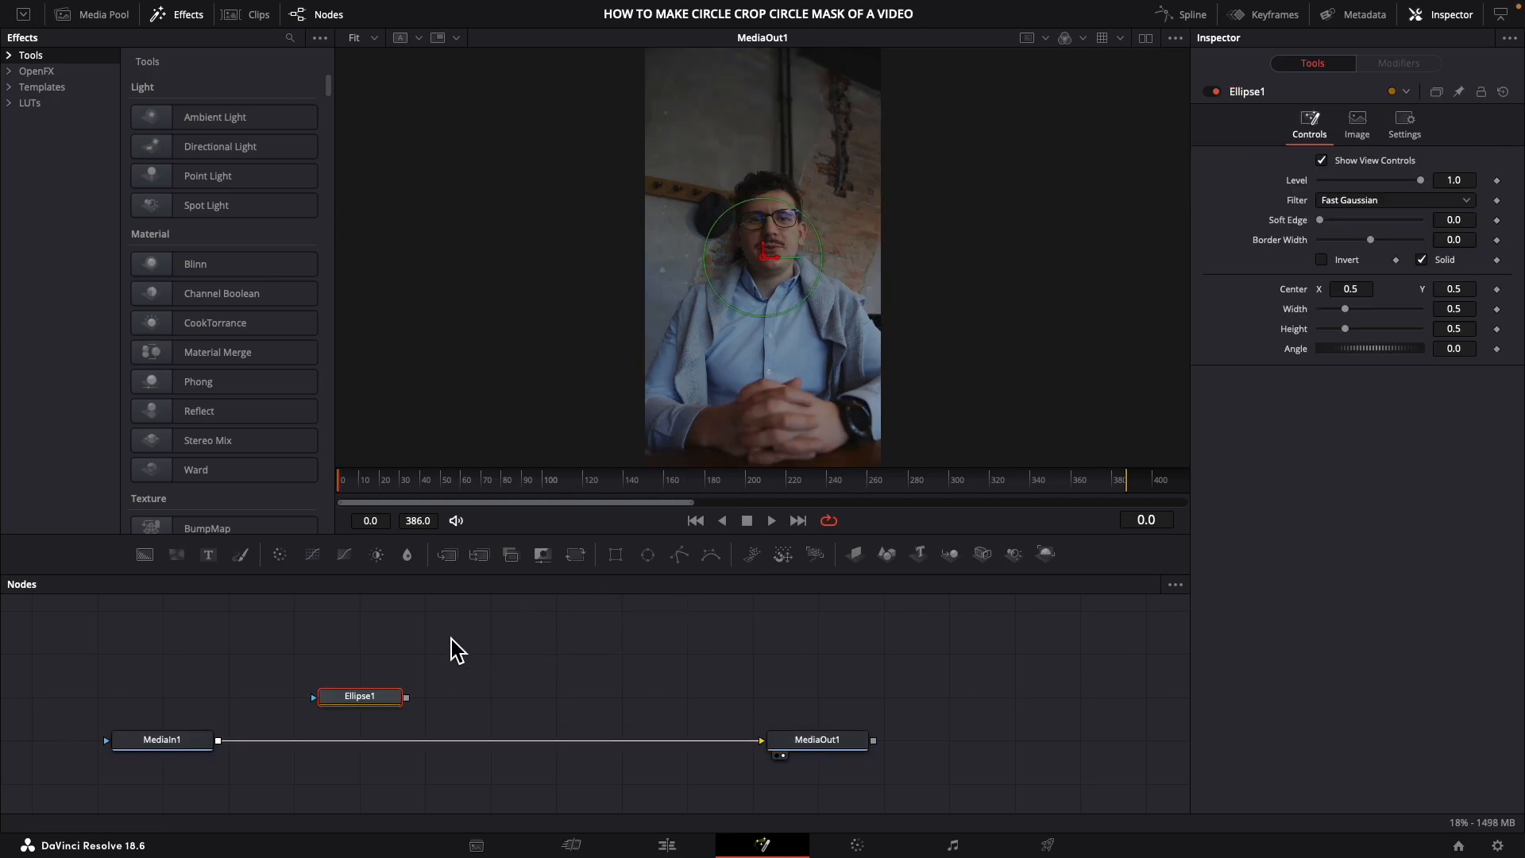
{"action": "left_click_drag", "start_coordinate": [366, 703], "coordinate": [211, 742]}
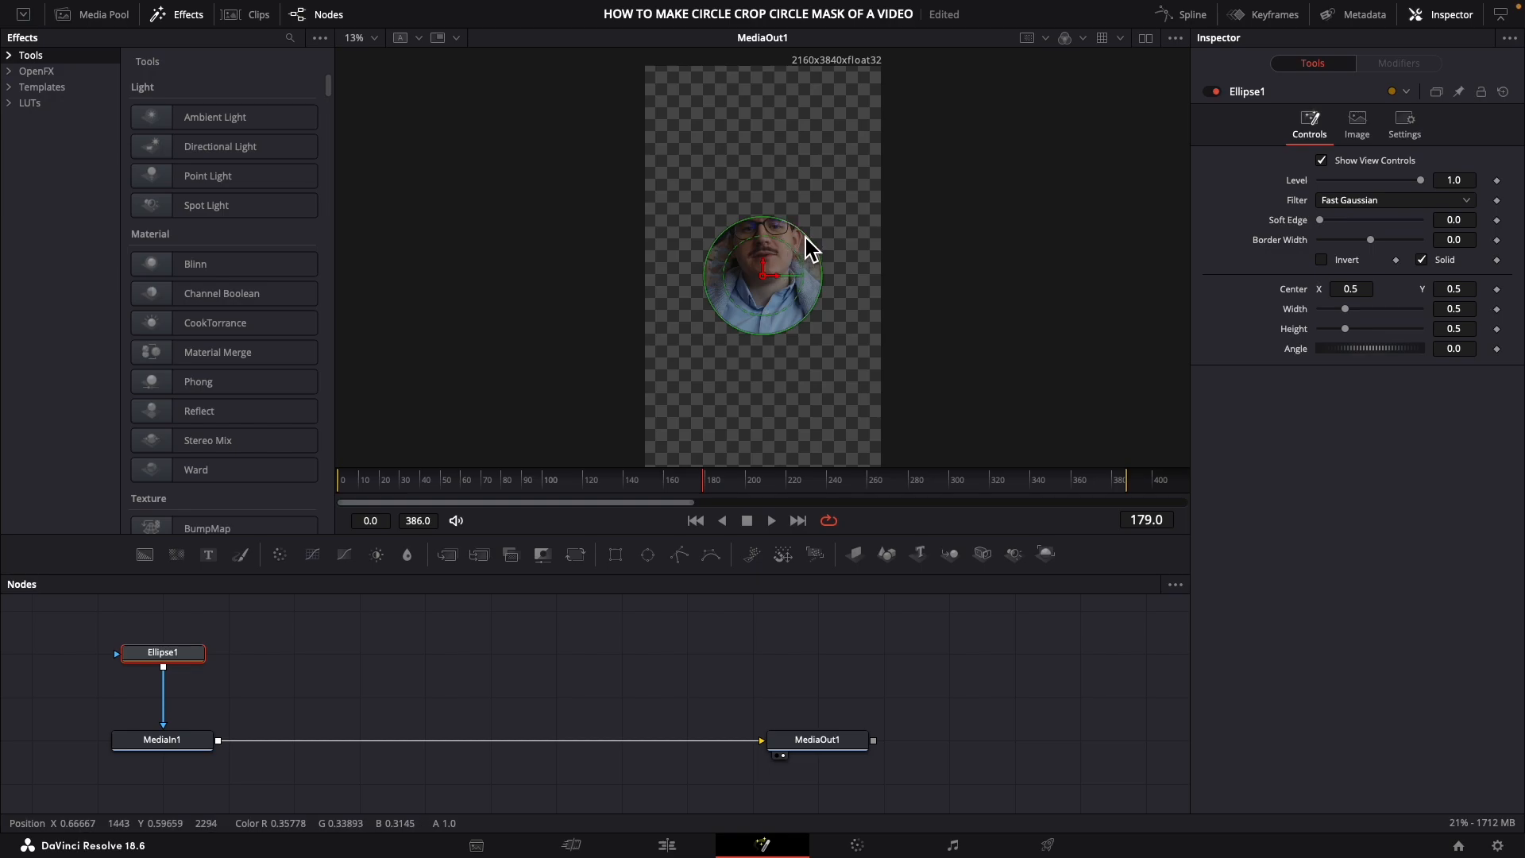
{"action": "left_click_drag", "start_coordinate": [804, 242], "coordinate": [838, 201]}
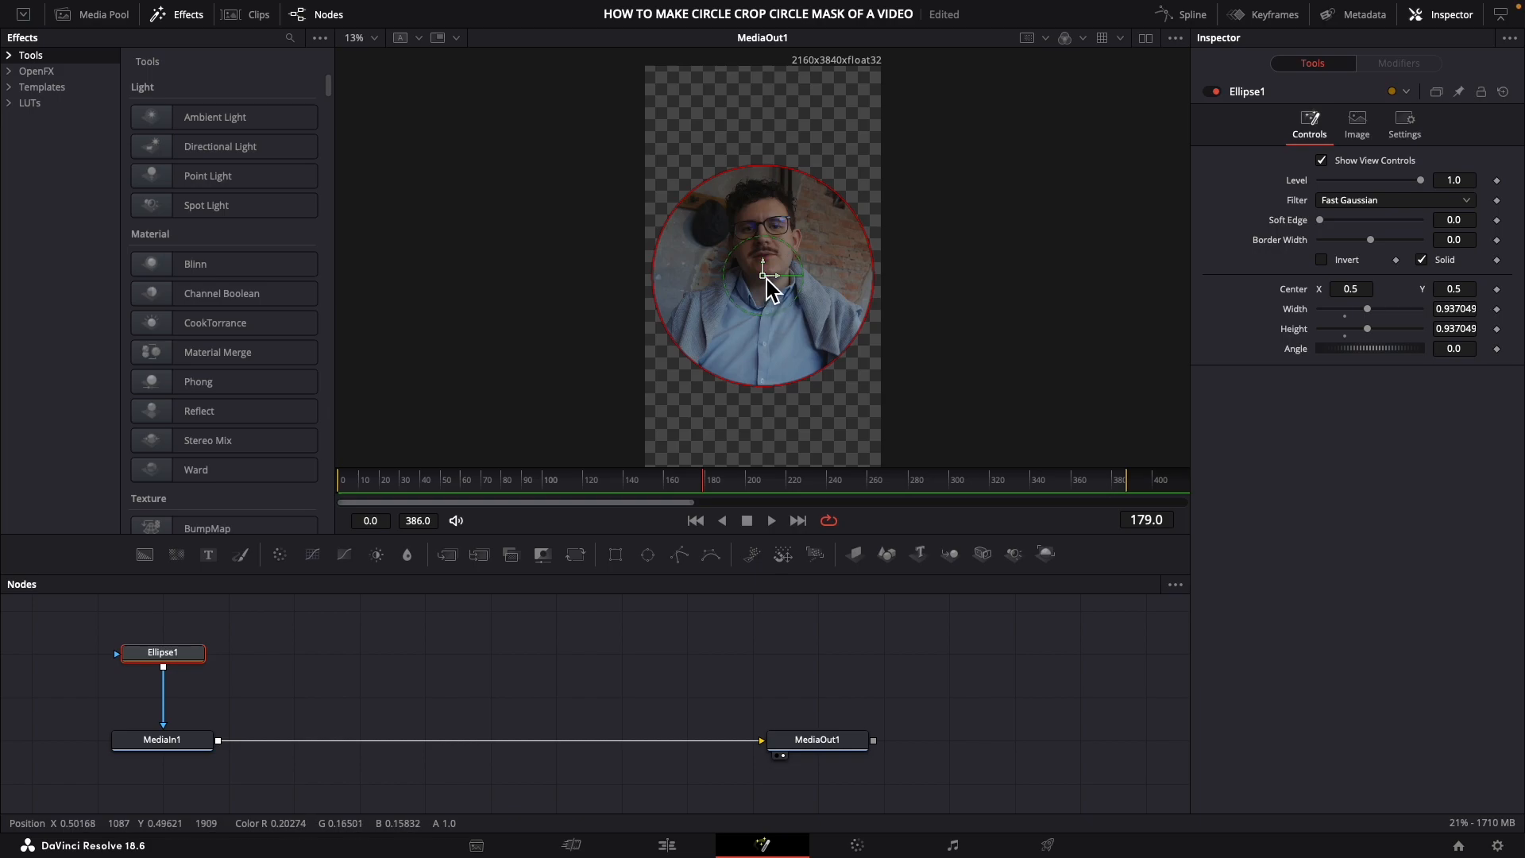
{"action": "left_click_drag", "start_coordinate": [763, 278], "coordinate": [765, 286]}
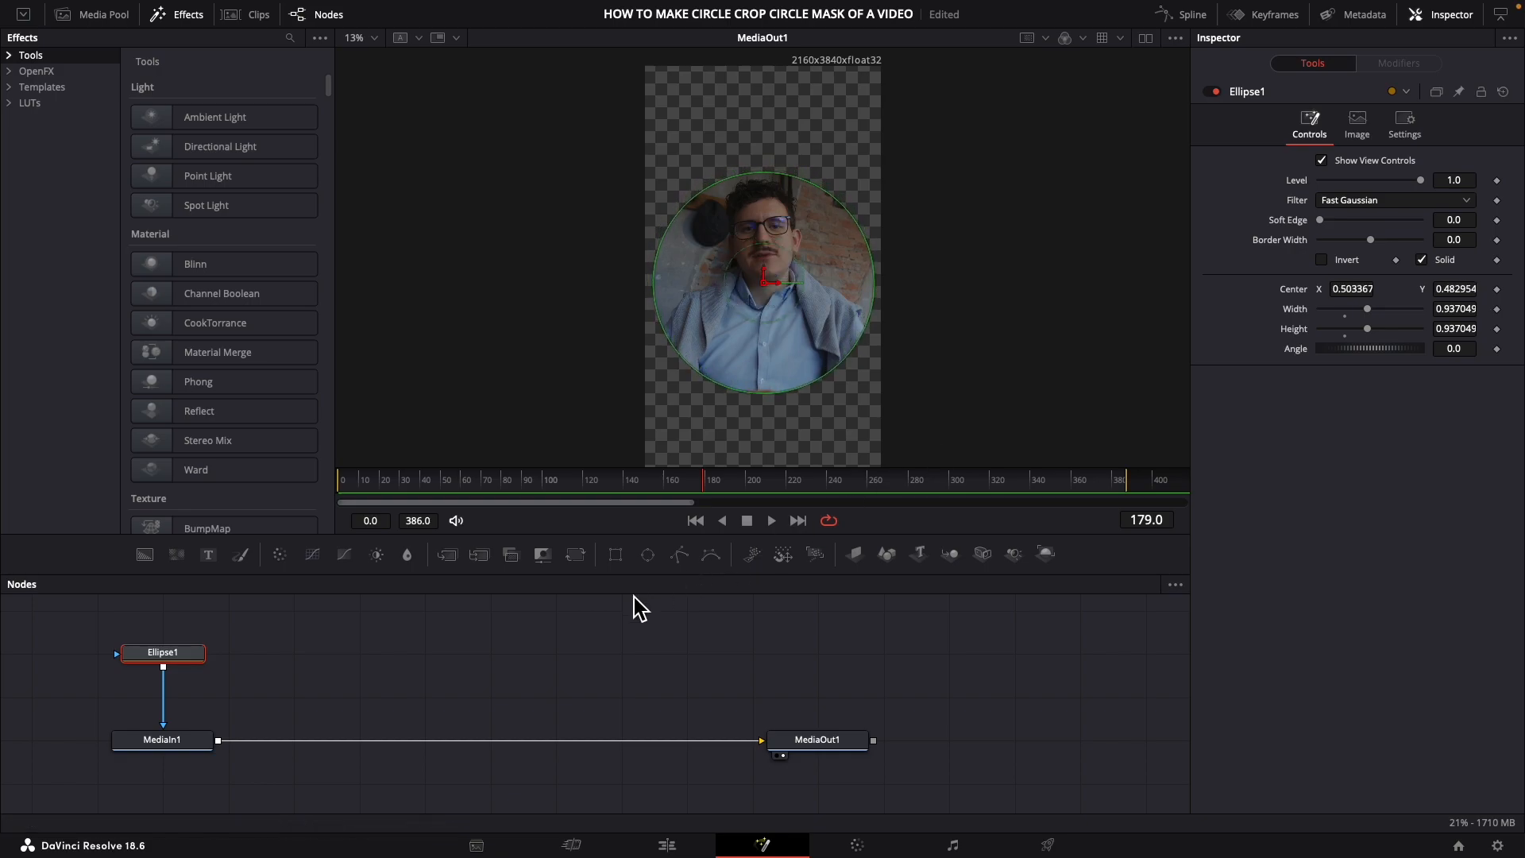
On the Edit page, scale the man's circular clip to 0.780 and place it at position X 2163, Y -271.
{"action": "left_click", "coordinate": [666, 845]}
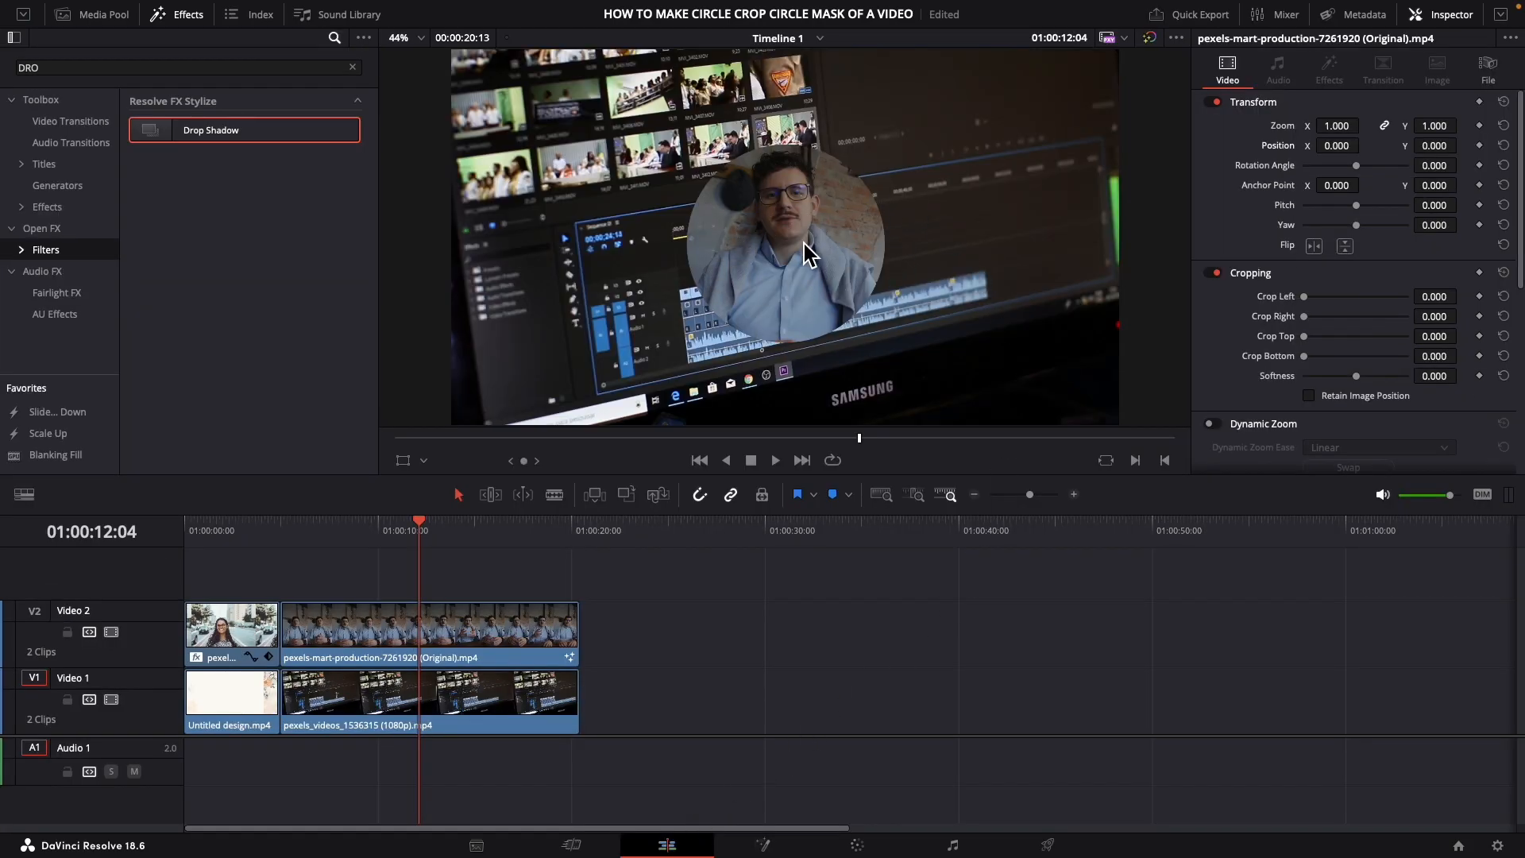
{"action": "left_click", "coordinate": [482, 647]}
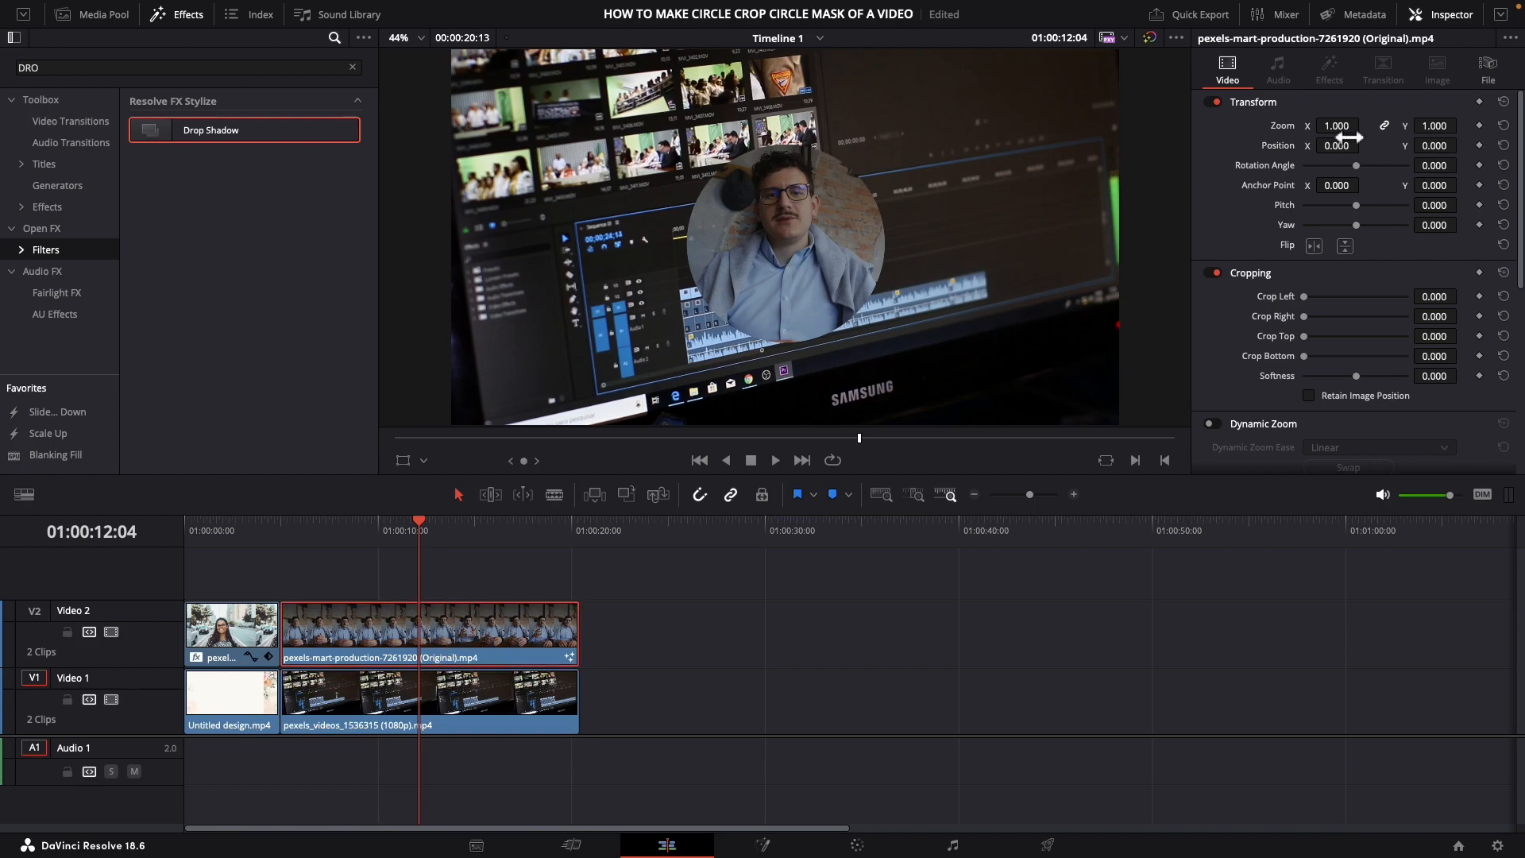
{"action": "left_click_drag", "start_coordinate": [1337, 149], "coordinate": [1422, 560]}
{"action": "mouse_move", "coordinate": [1454, 153]}
{"action": "left_mouse_down"}
{"action": "mouse_move", "coordinate": [1262, 148]}
{"action": "mouse_move", "coordinate": [1452, 152]}
{"action": "left_mouse_up"}
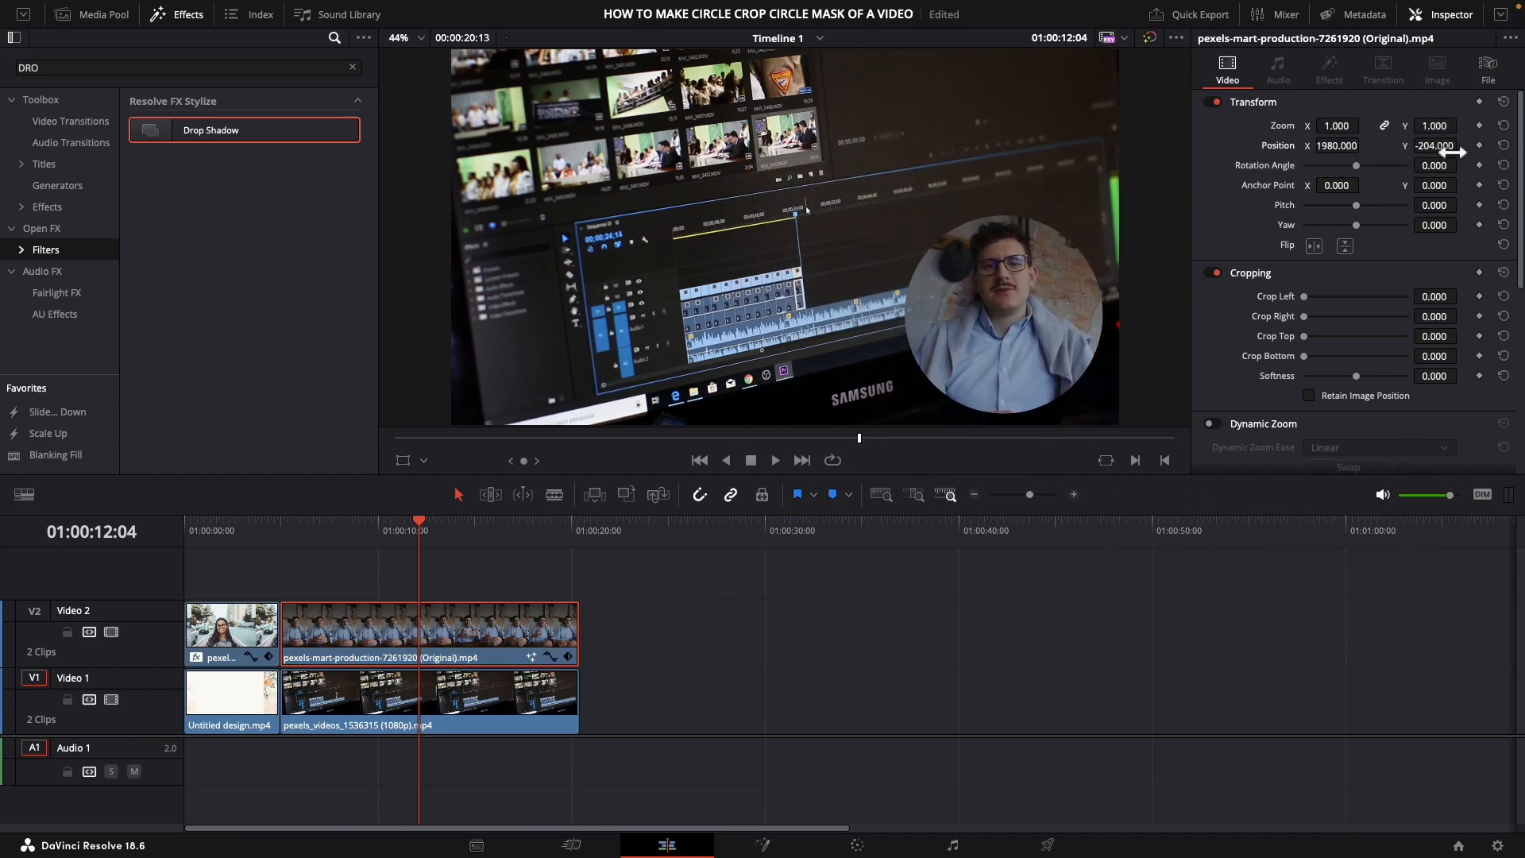
{"action": "left_click_drag", "start_coordinate": [1348, 132], "coordinate": [1322, 127]}
{"action": "left_click_drag", "start_coordinate": [1454, 150], "coordinate": [1478, 176]}
Play the timeline from the start of the man's clip to review the circular overlay.
{"action": "left_click_drag", "start_coordinate": [412, 543], "coordinate": [282, 536]}
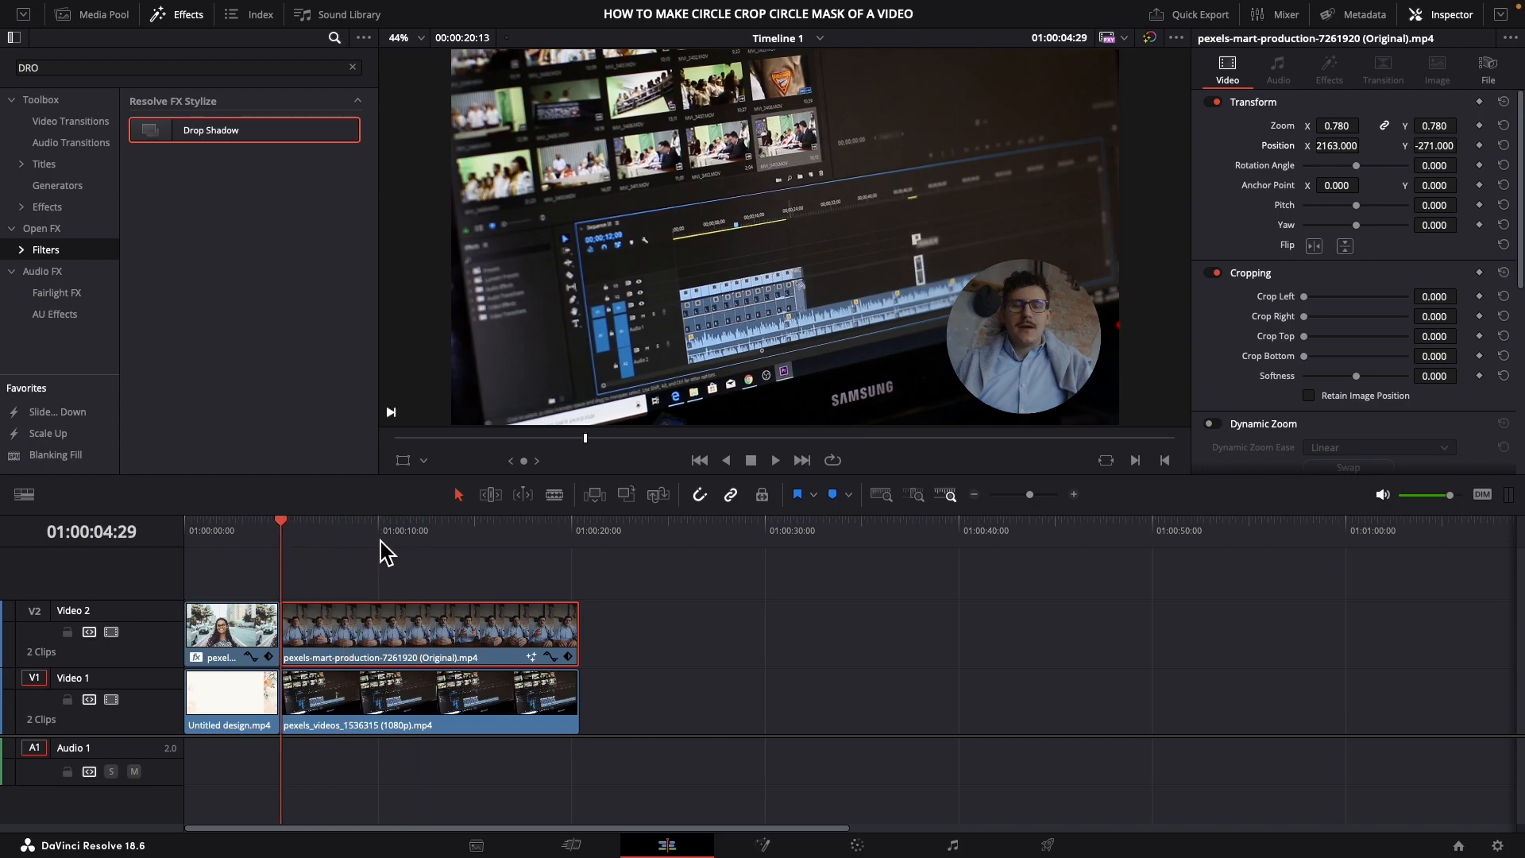
{"action": "key", "text": "space"}
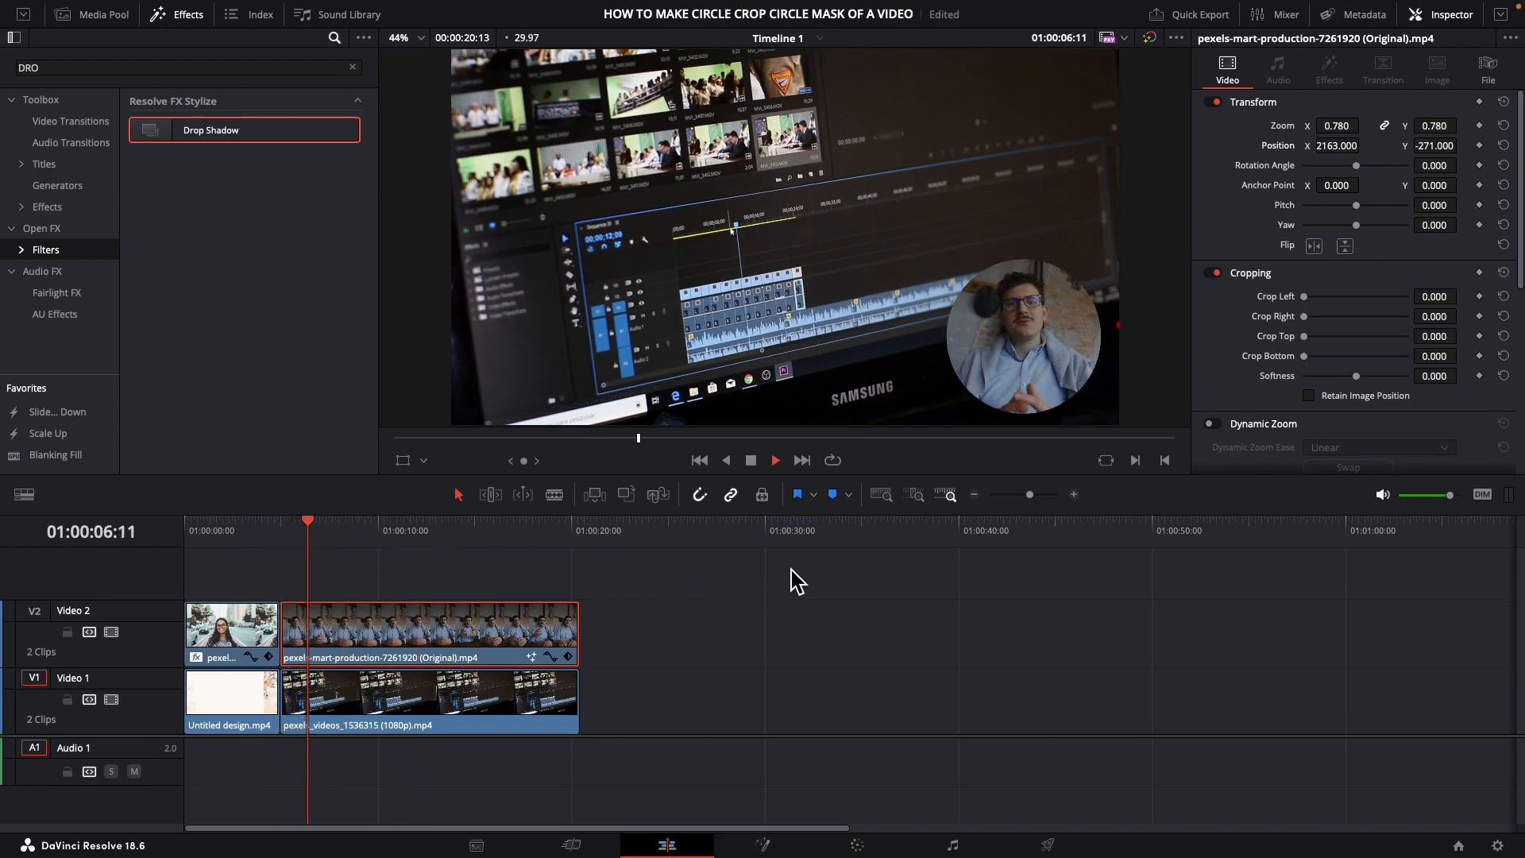
{"action": "key", "text": "space"}
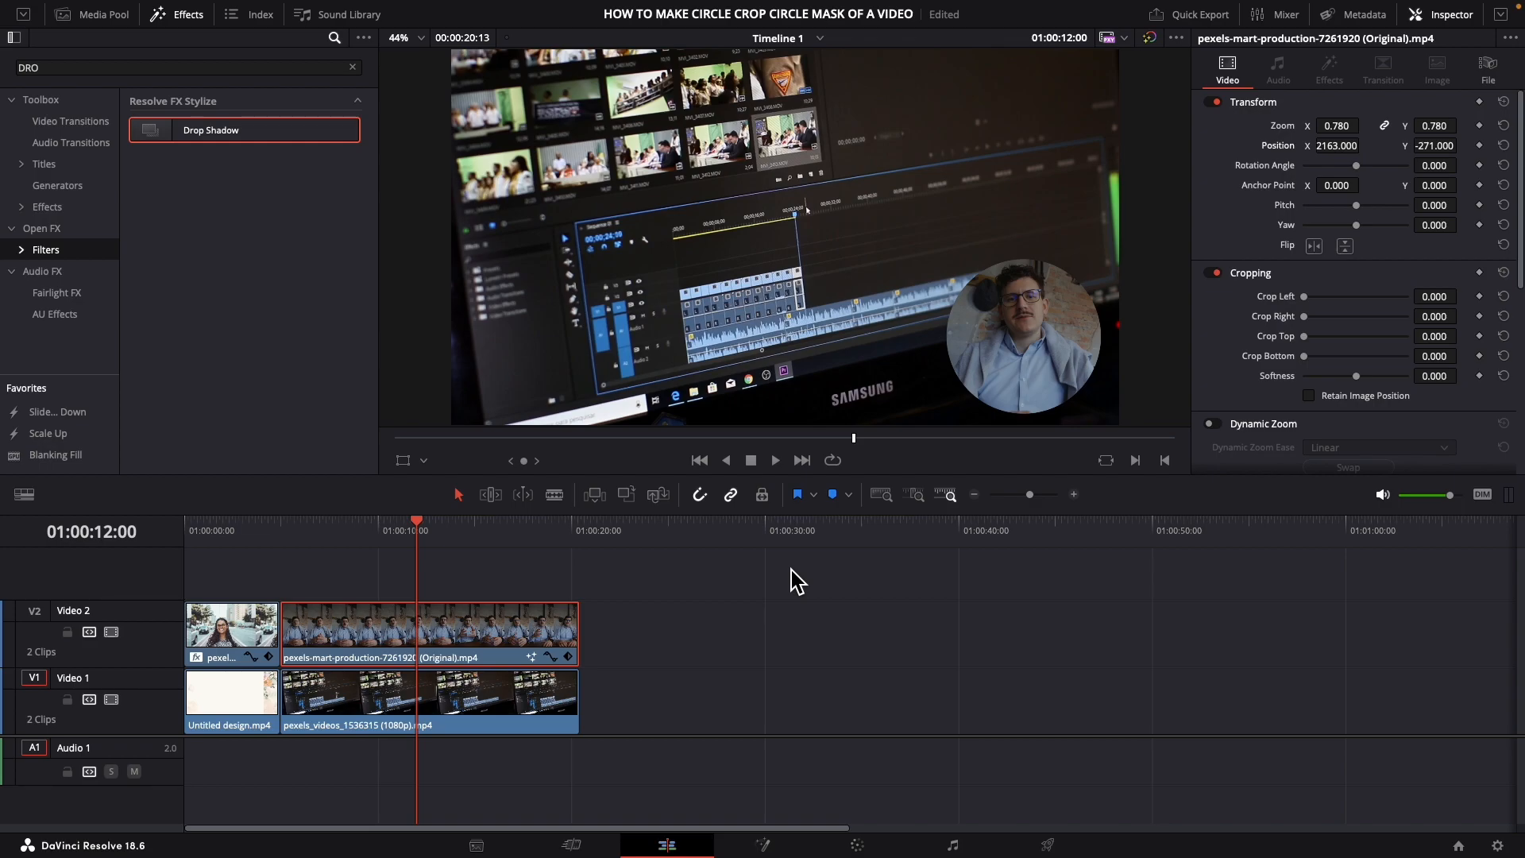
Add an sEllipse node to the man's clip in Fusion and place it above the line between MediaIn1 and MediaOut1.
{"action": "left_click", "coordinate": [773, 848]}
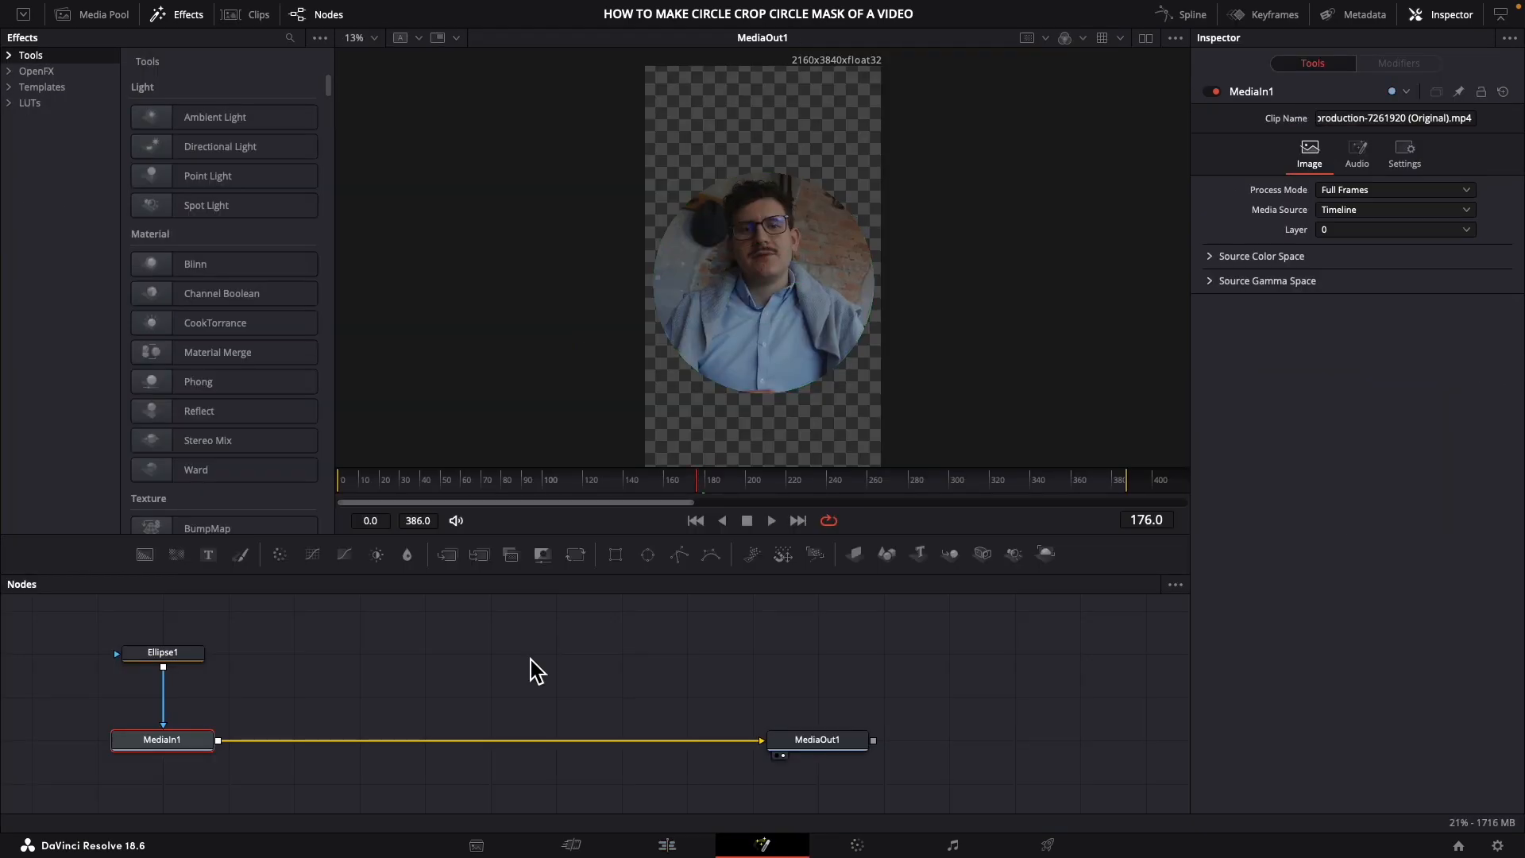
{"action": "key", "text": "shift+space"}
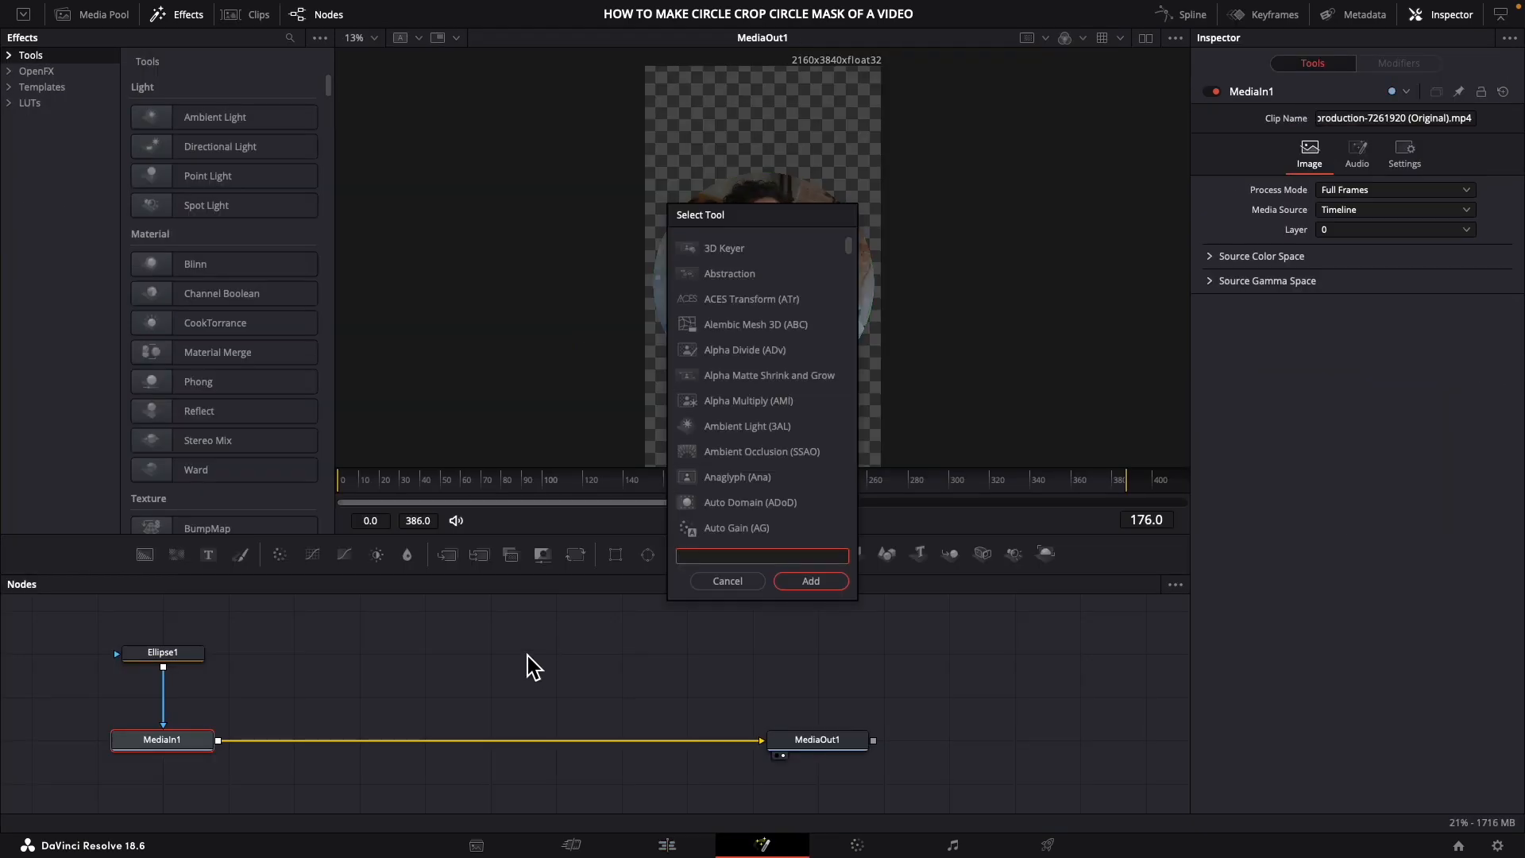
{"action": "type", "text": "SEL"}
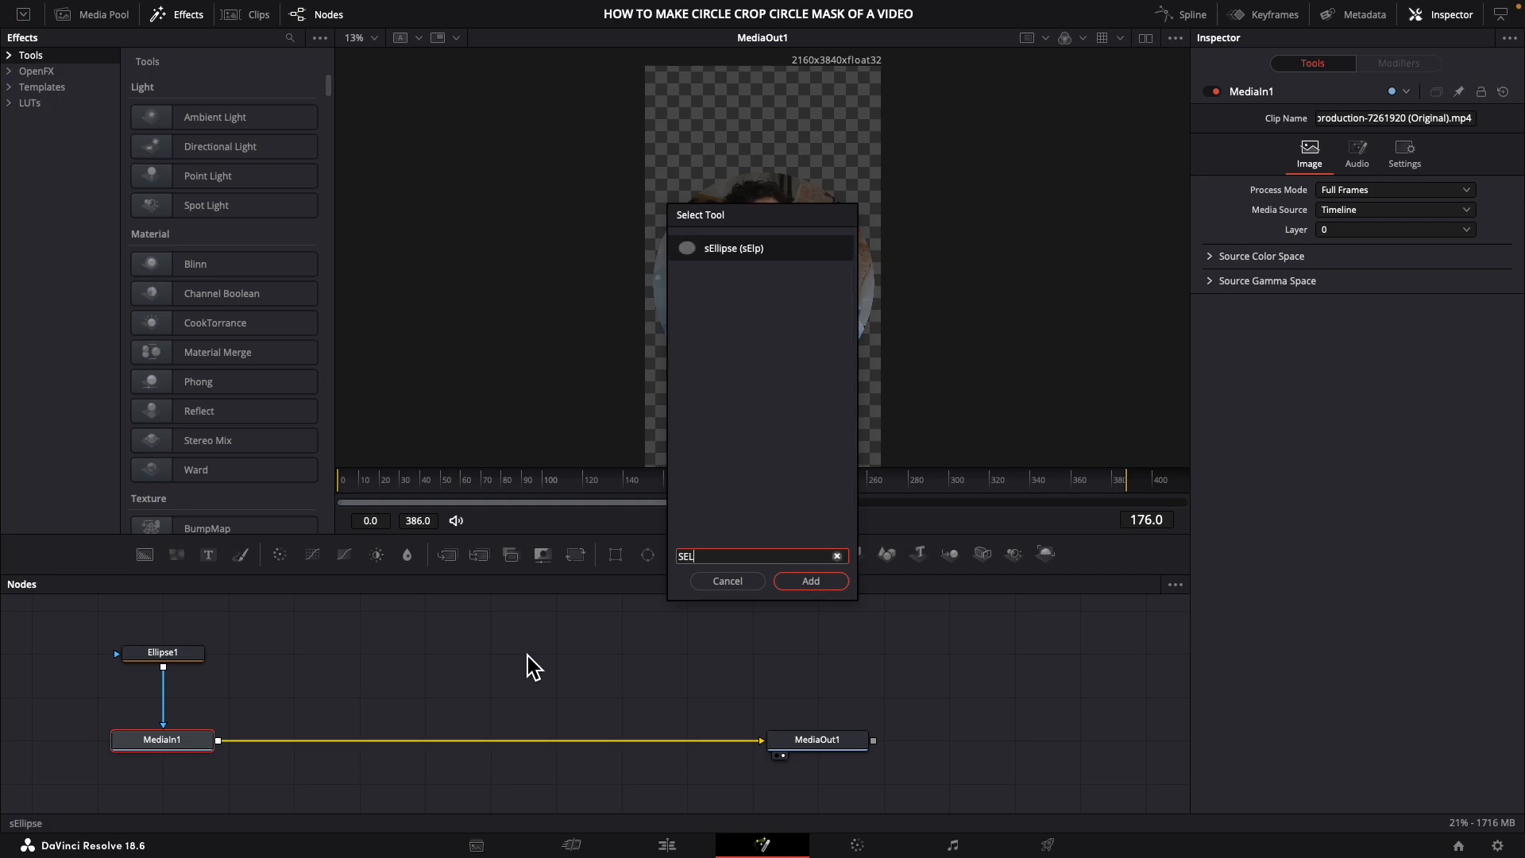
{"action": "left_click", "coordinate": [839, 586]}
{"action": "left_click", "coordinate": [184, 772]}
{"action": "left_click_drag", "start_coordinate": [183, 774], "coordinate": [479, 655]}
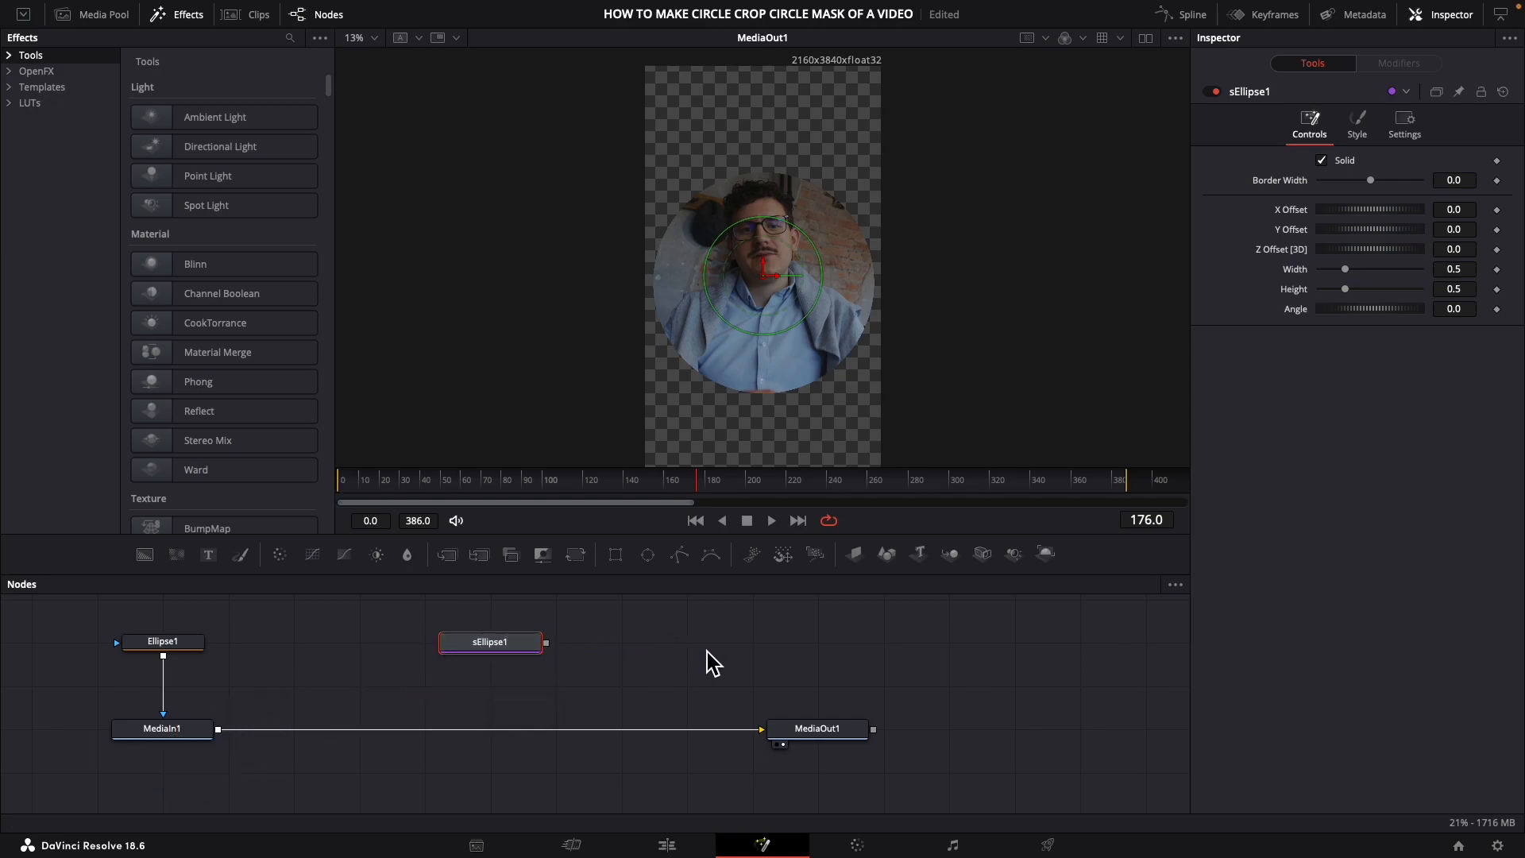
Add an sRender node fed by sEllipse1 and shift both nodes closer to Ellipse1.
{"action": "key", "text": "shift+space"}
{"action": "type", "text": "SR"}
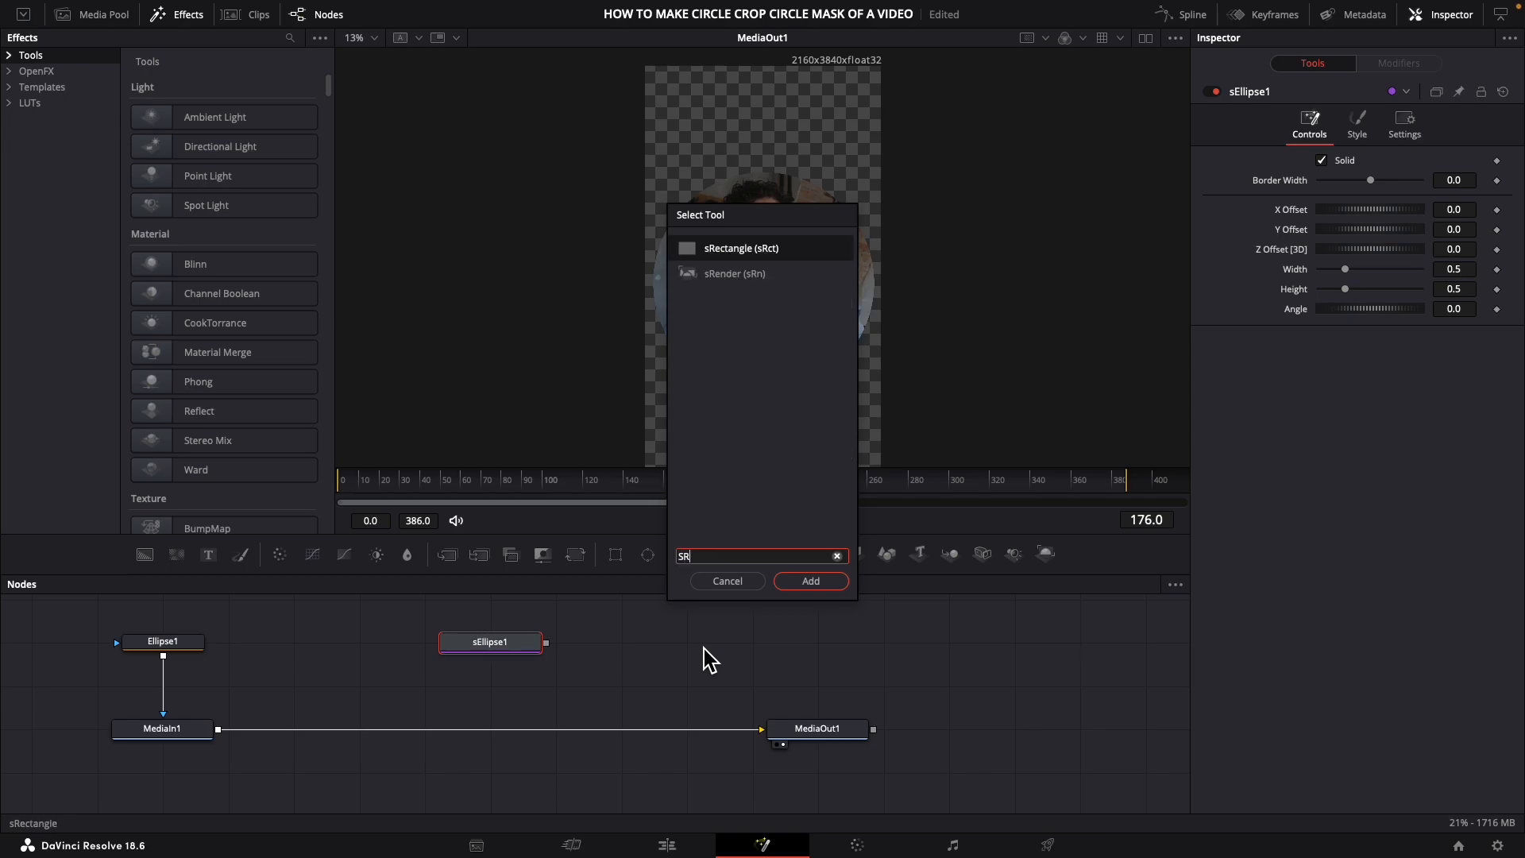
{"action": "type", "text": "EN"}
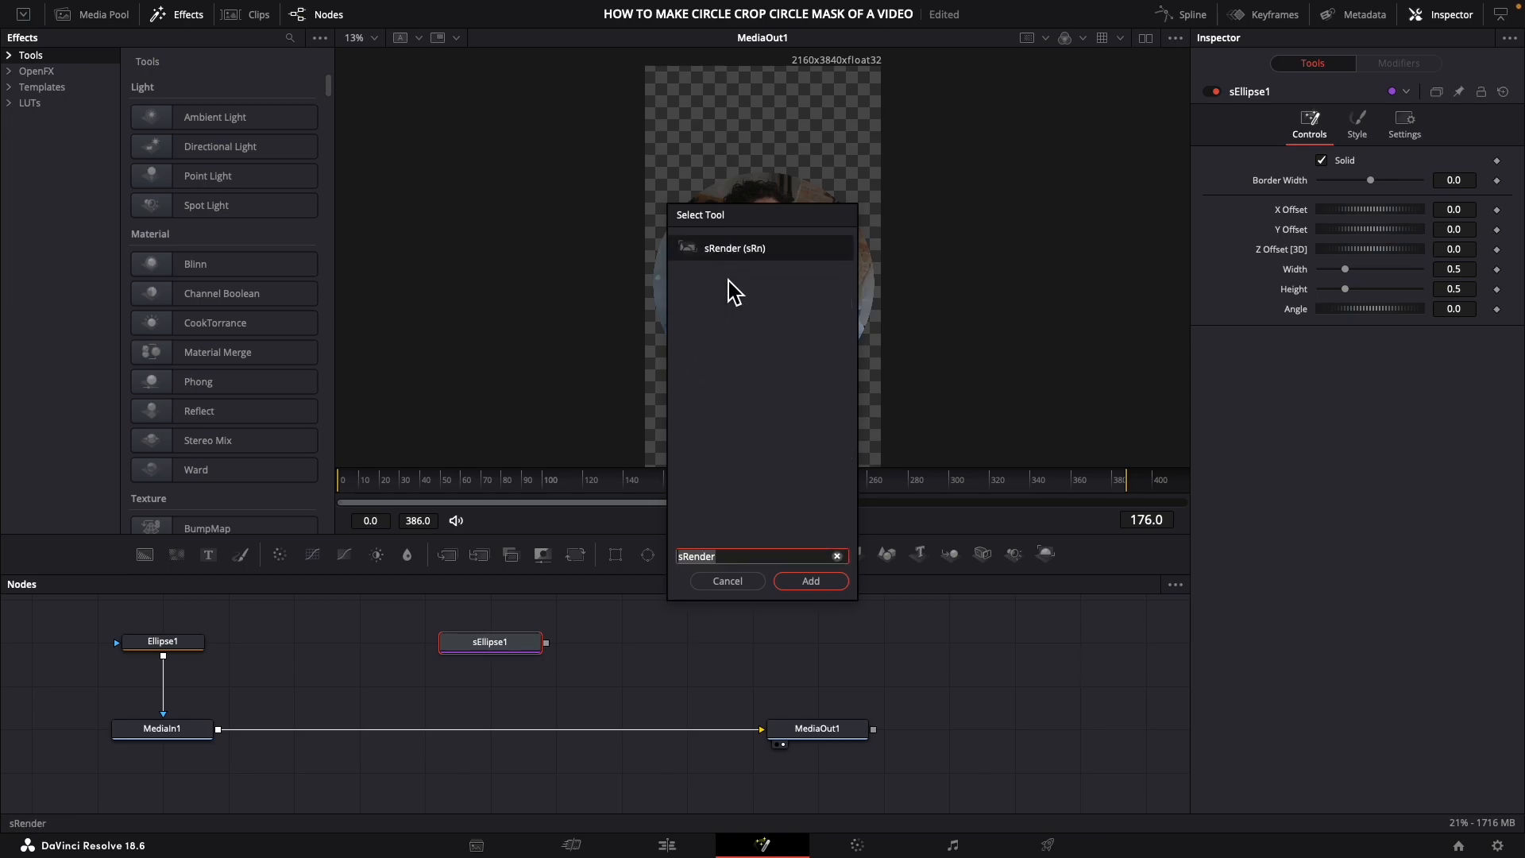
{"action": "left_click", "coordinate": [811, 582]}
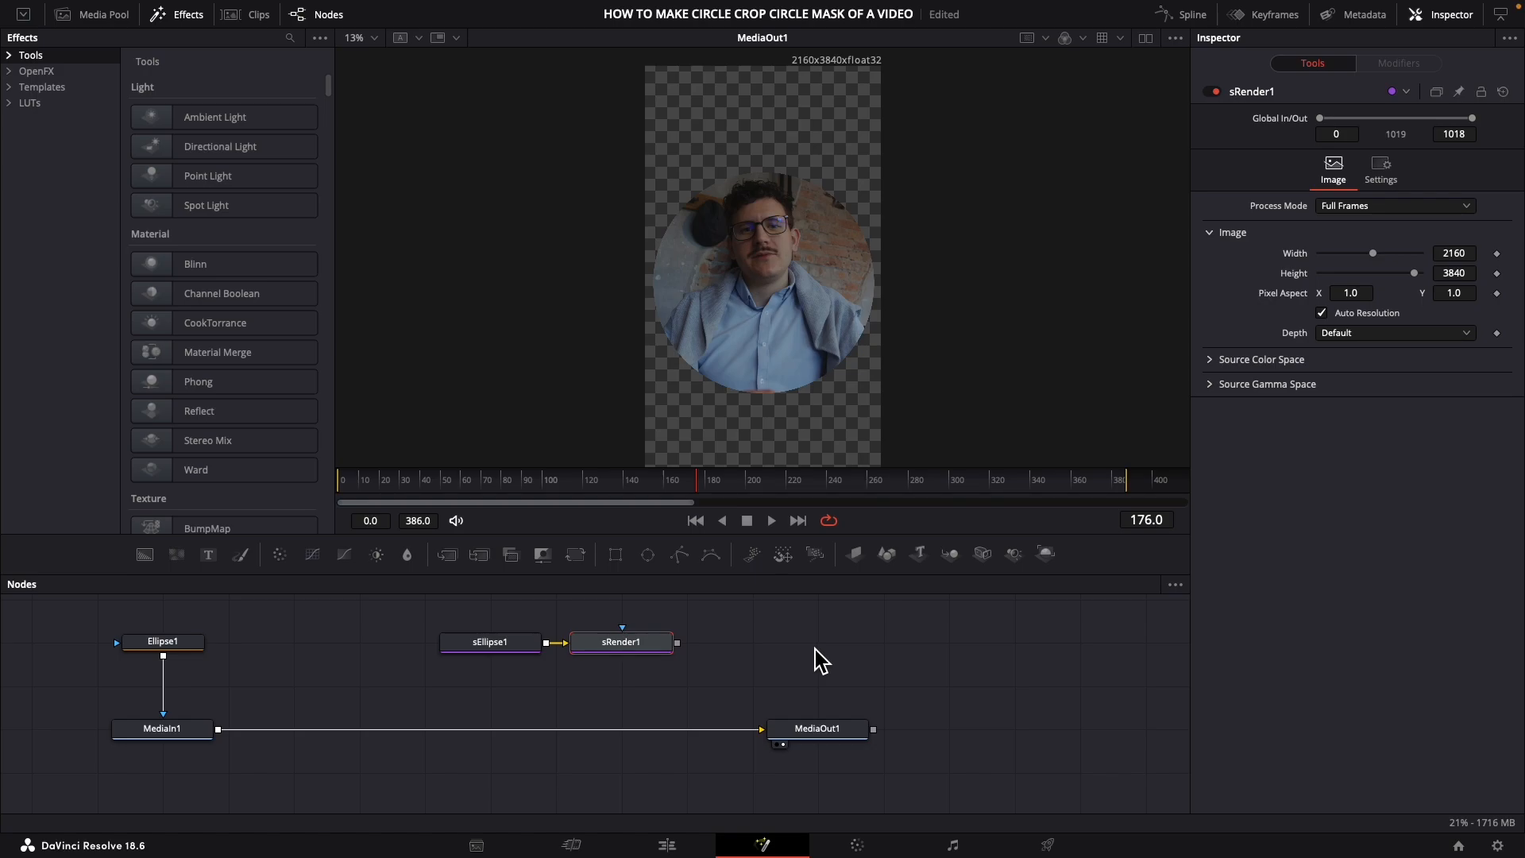
{"action": "left_click", "coordinate": [511, 652]}
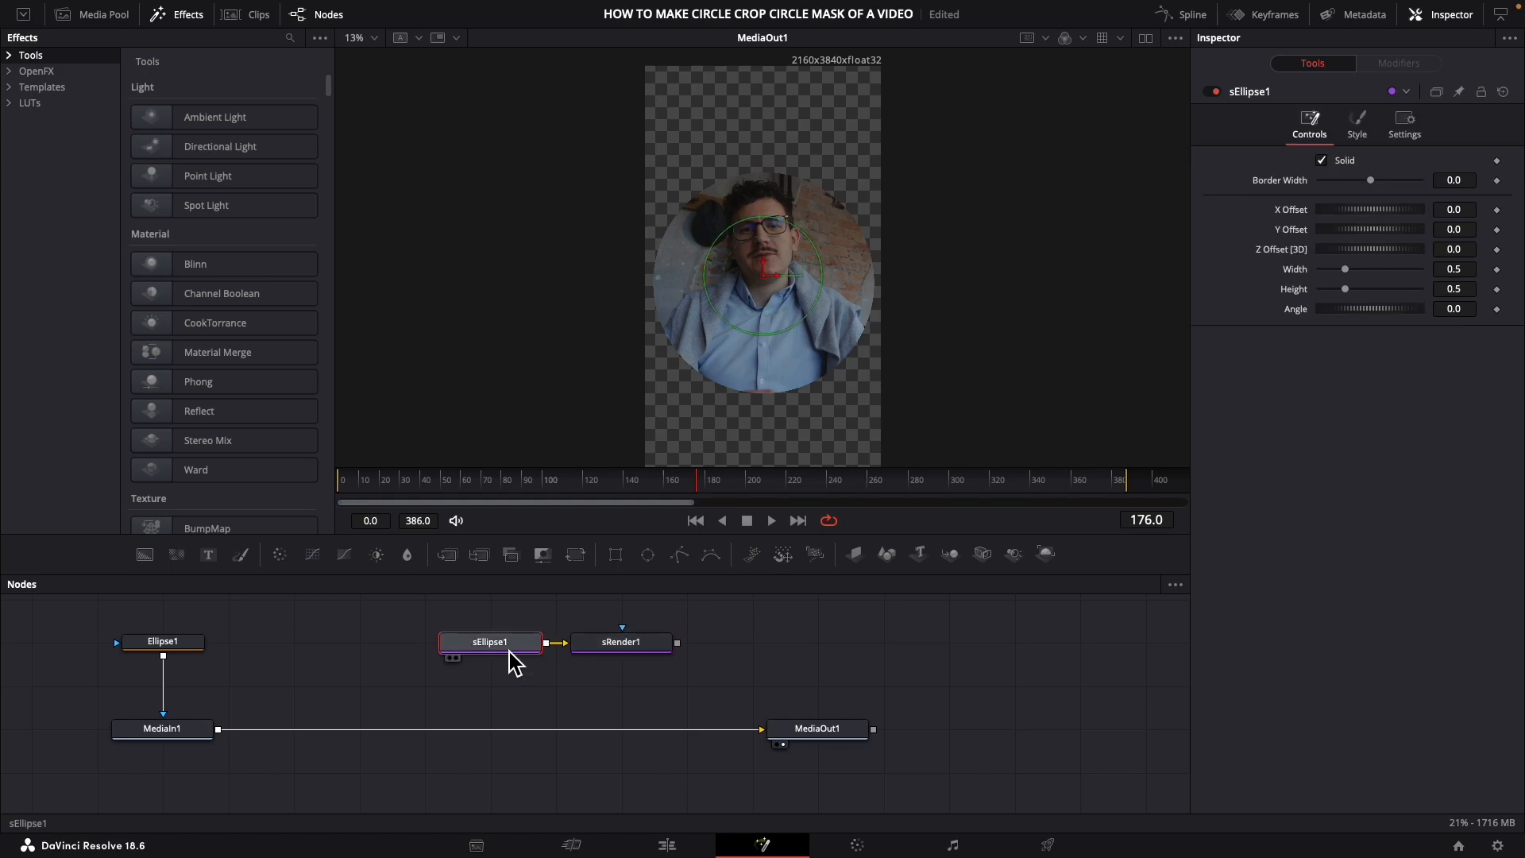
{"action": "left_click", "coordinate": [646, 651]}
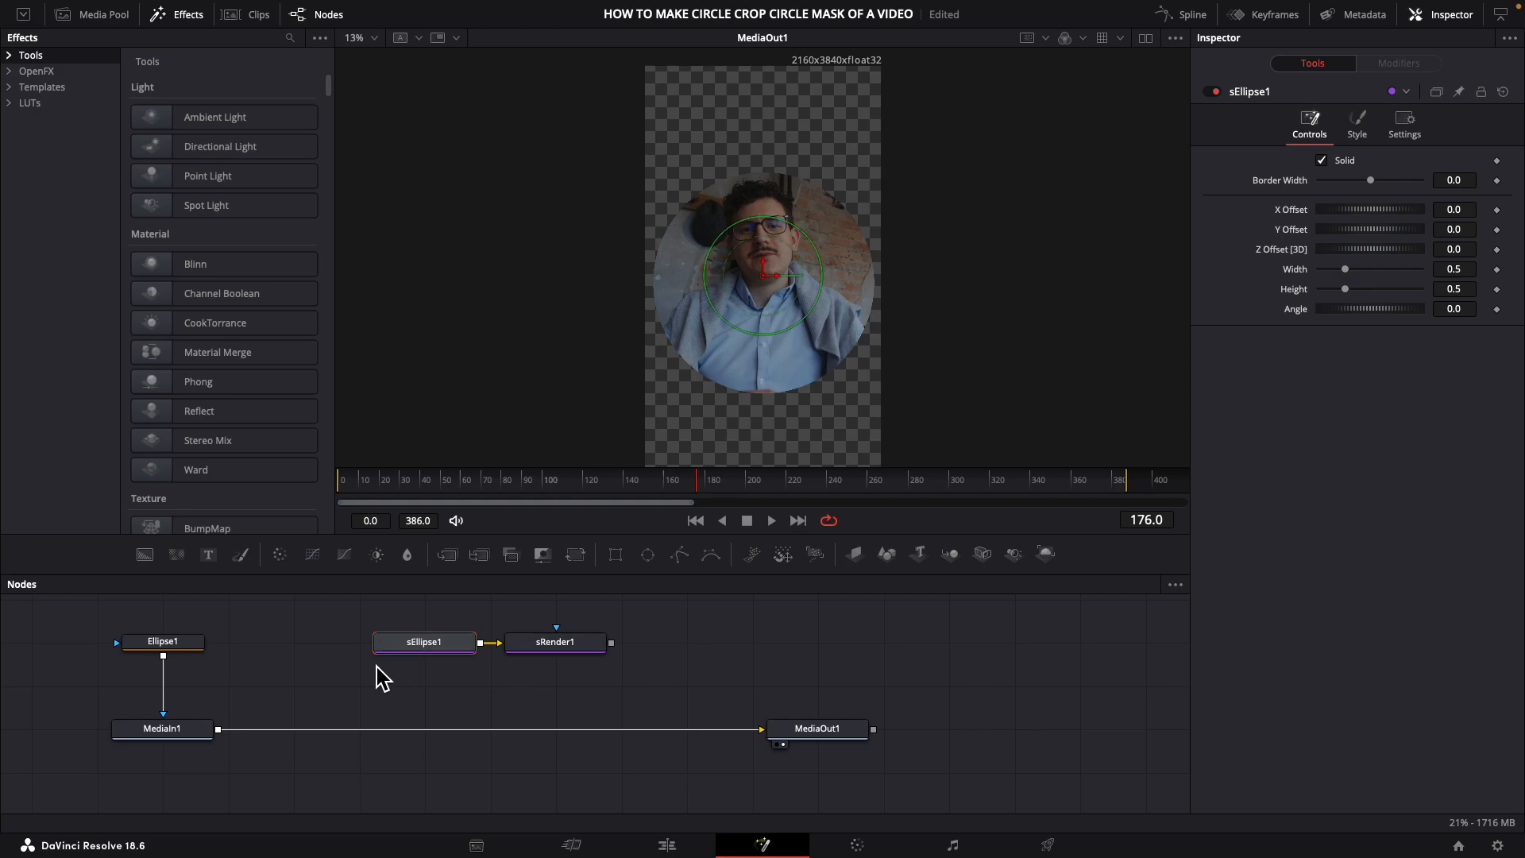
Insert a Merge node between MediaIn1 and MediaOut1, below the shape nodes, and connect sRender1 as its foreground.
{"action": "left_click", "coordinate": [201, 731]}
{"action": "left_click", "coordinate": [459, 556]}
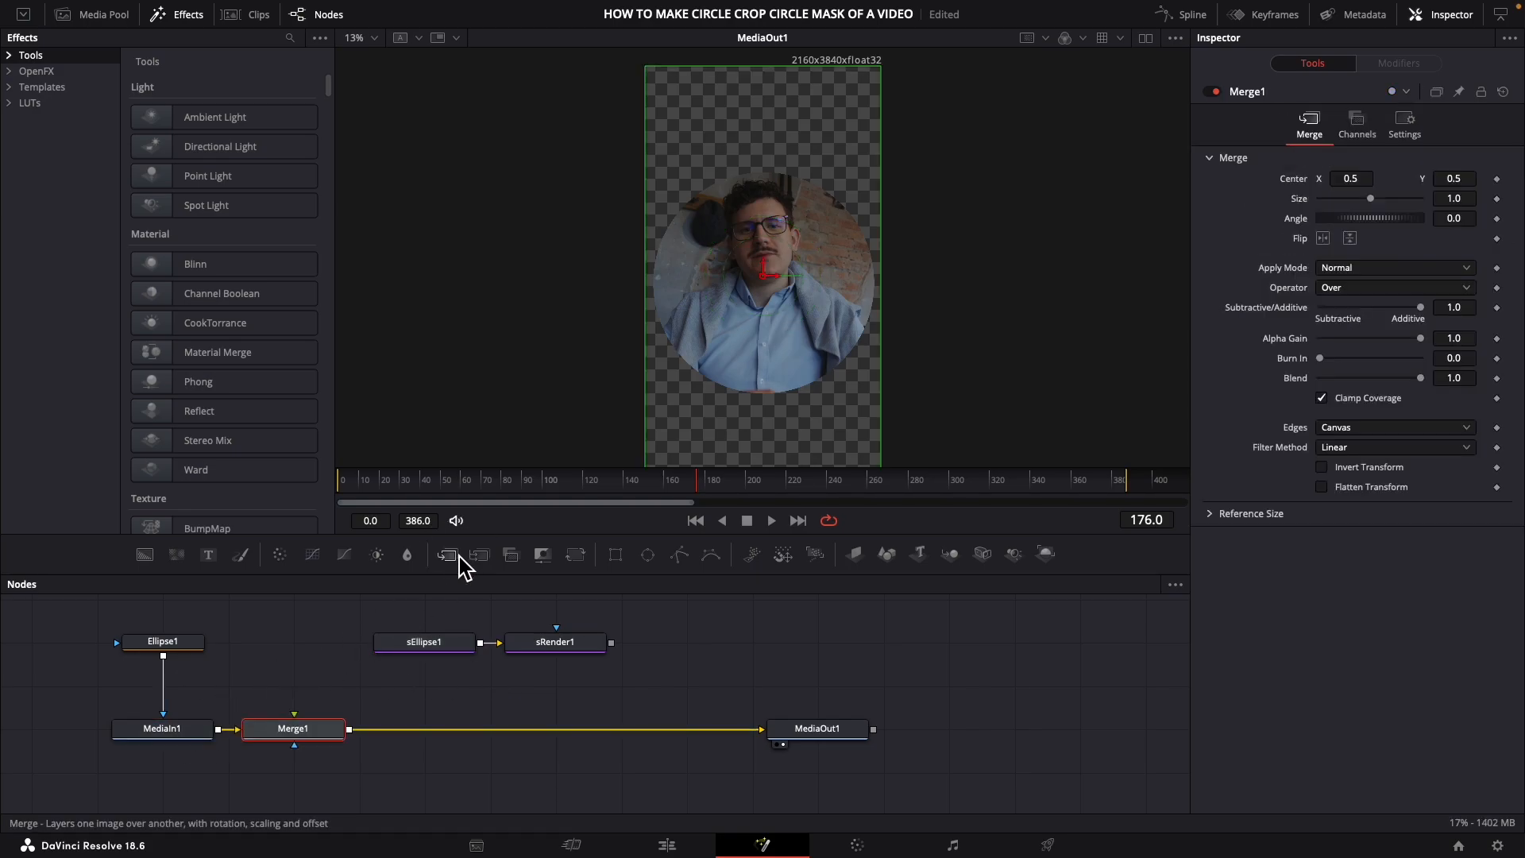
{"action": "left_click_drag", "start_coordinate": [316, 737], "coordinate": [512, 740]}
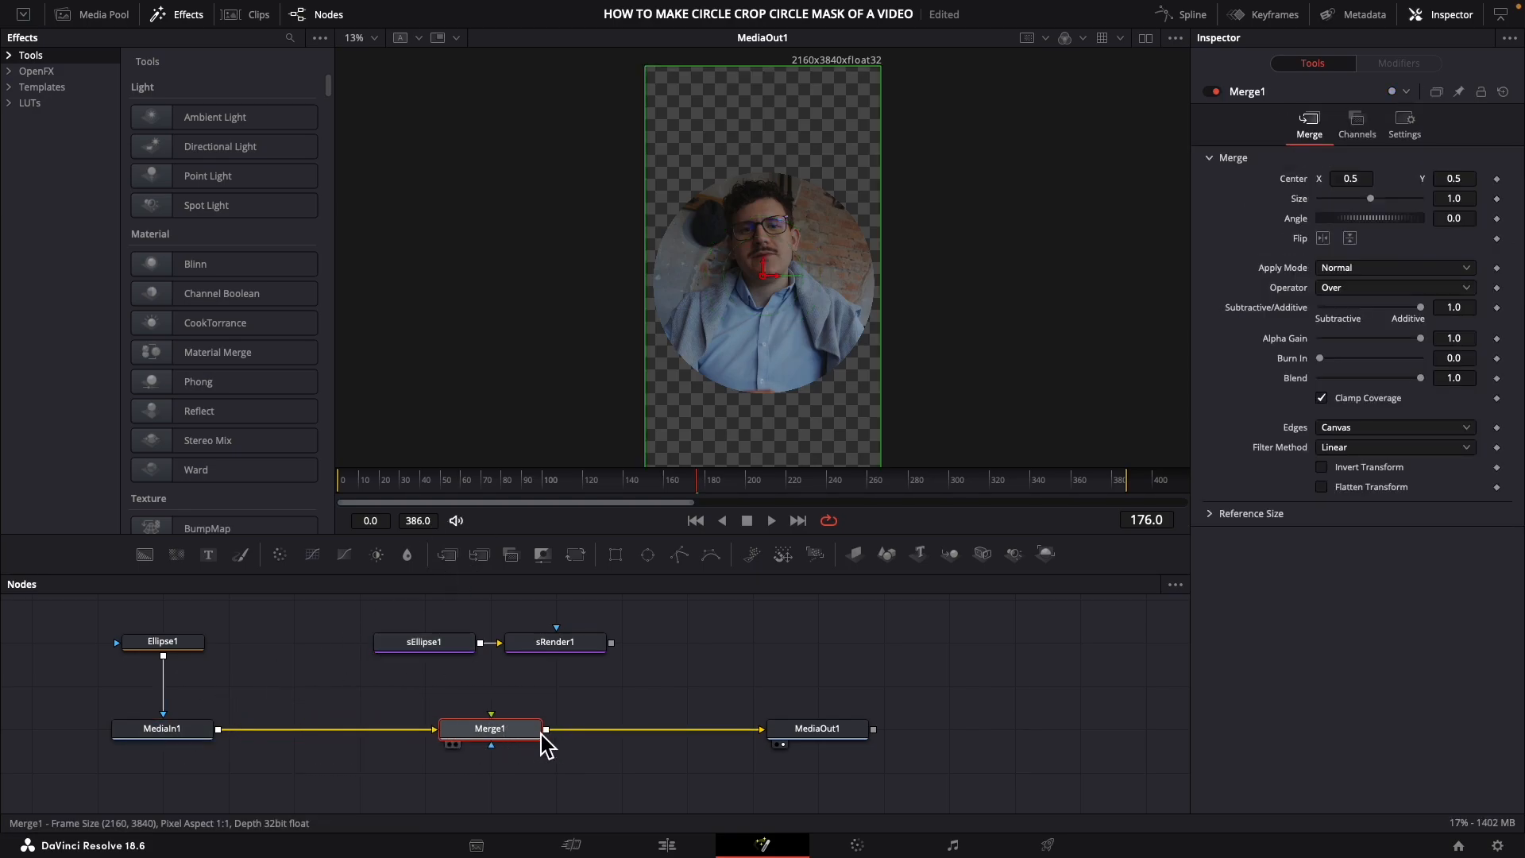
{"action": "left_click_drag", "start_coordinate": [611, 642], "coordinate": [500, 731]}
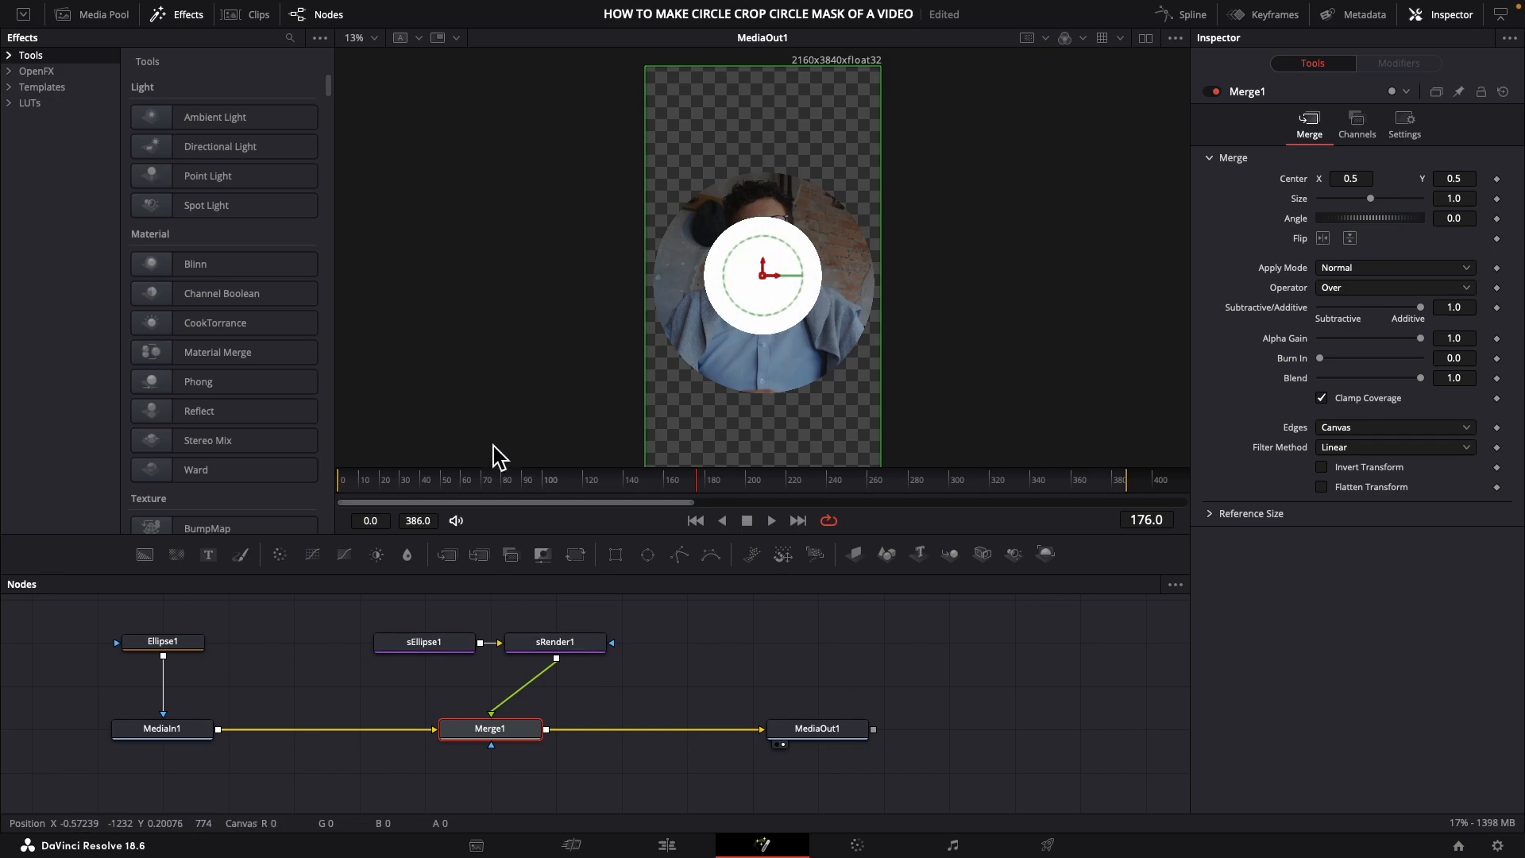
Turn sEllipse1 into a ring by disabling Solid and setting its border width to 0.0228.
{"action": "left_click", "coordinate": [443, 654]}
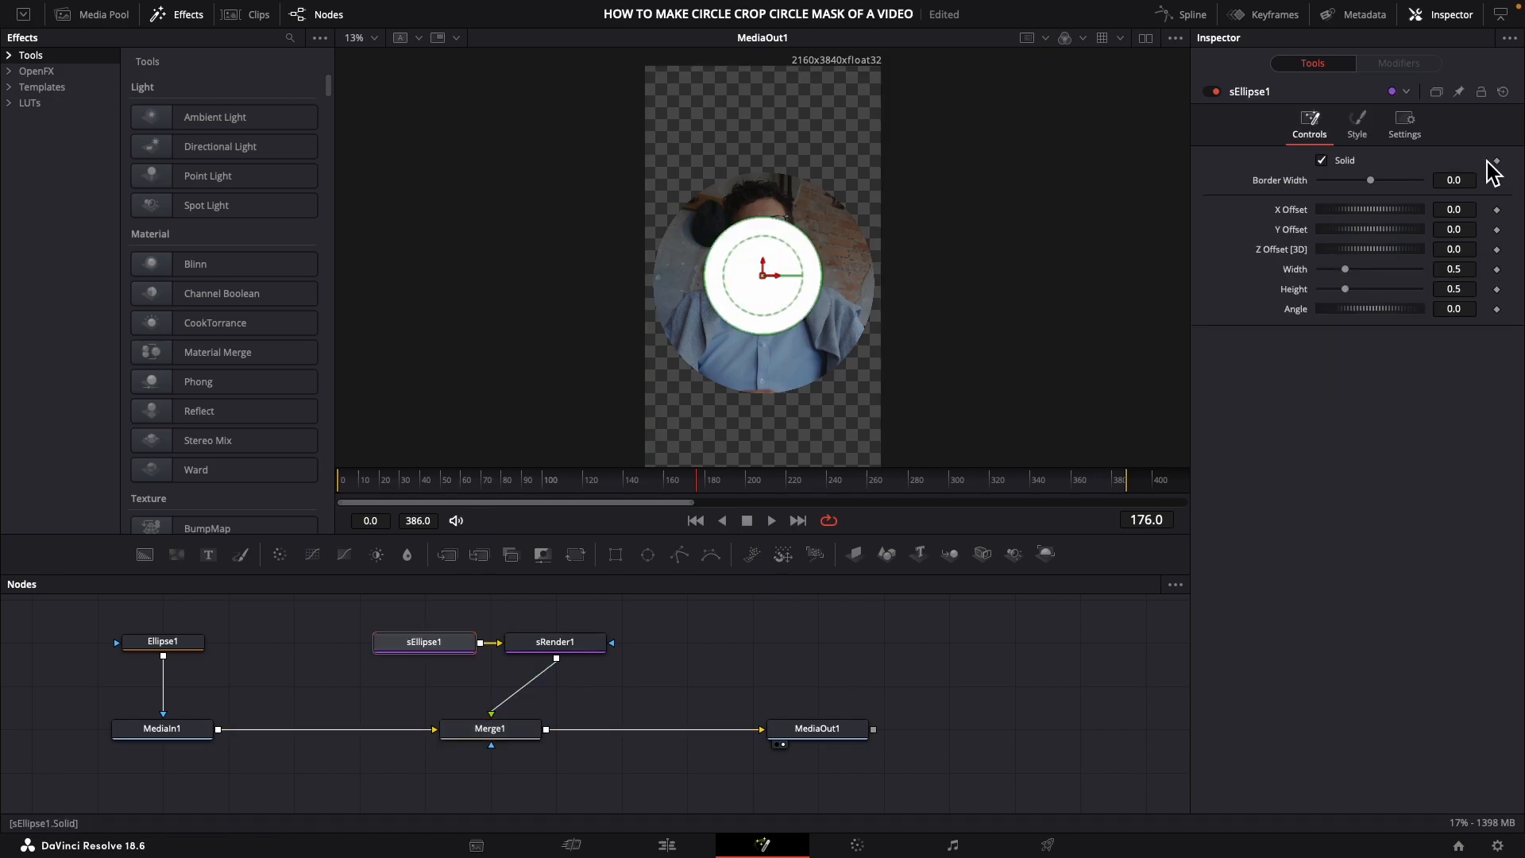
{"action": "left_click", "coordinate": [1321, 161]}
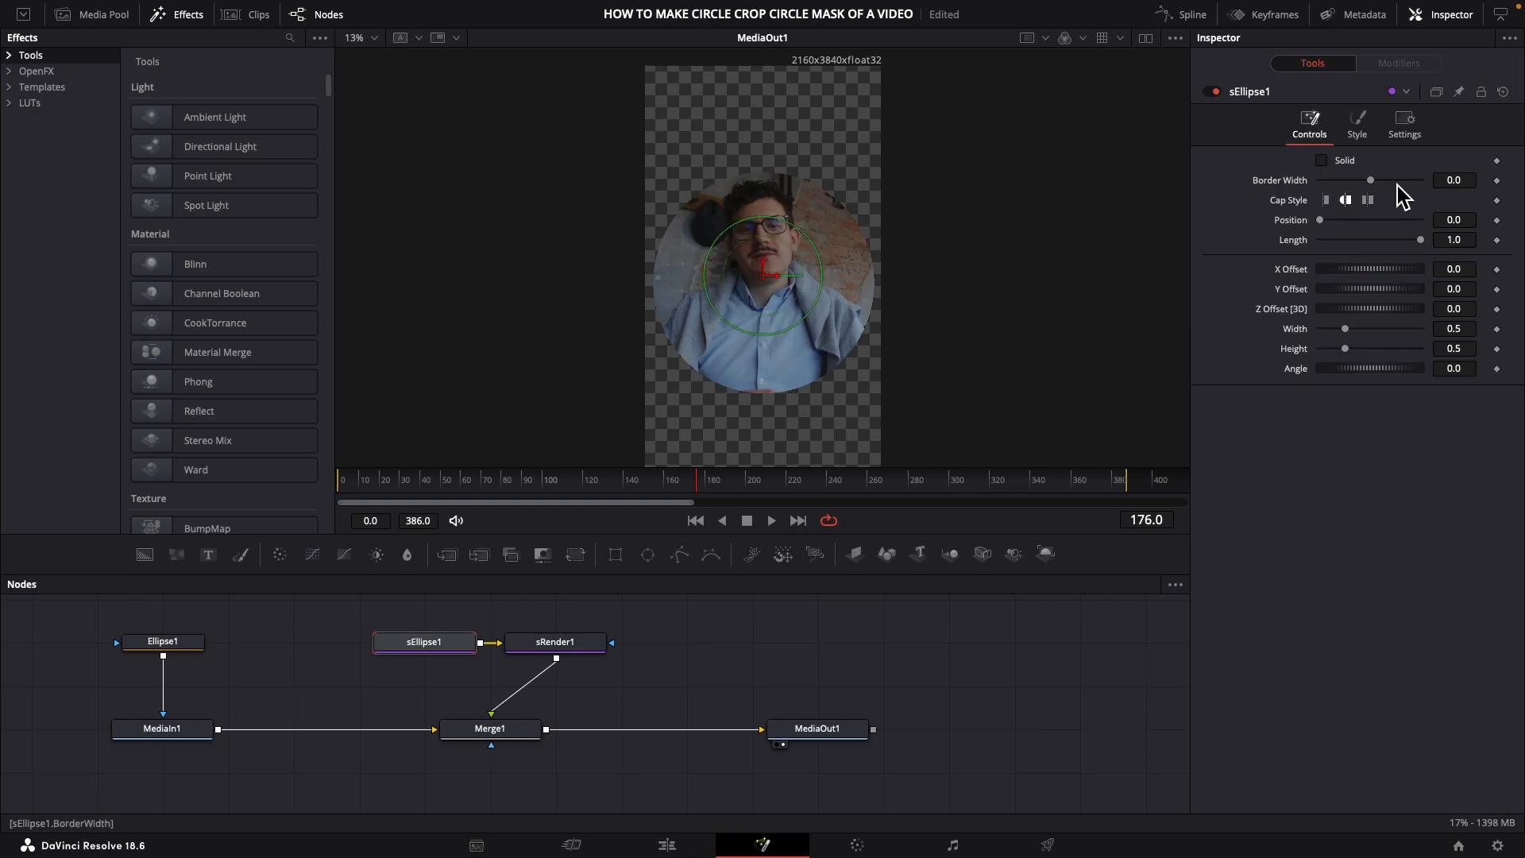
{"action": "left_click_drag", "start_coordinate": [1455, 185], "coordinate": [886, 177]}
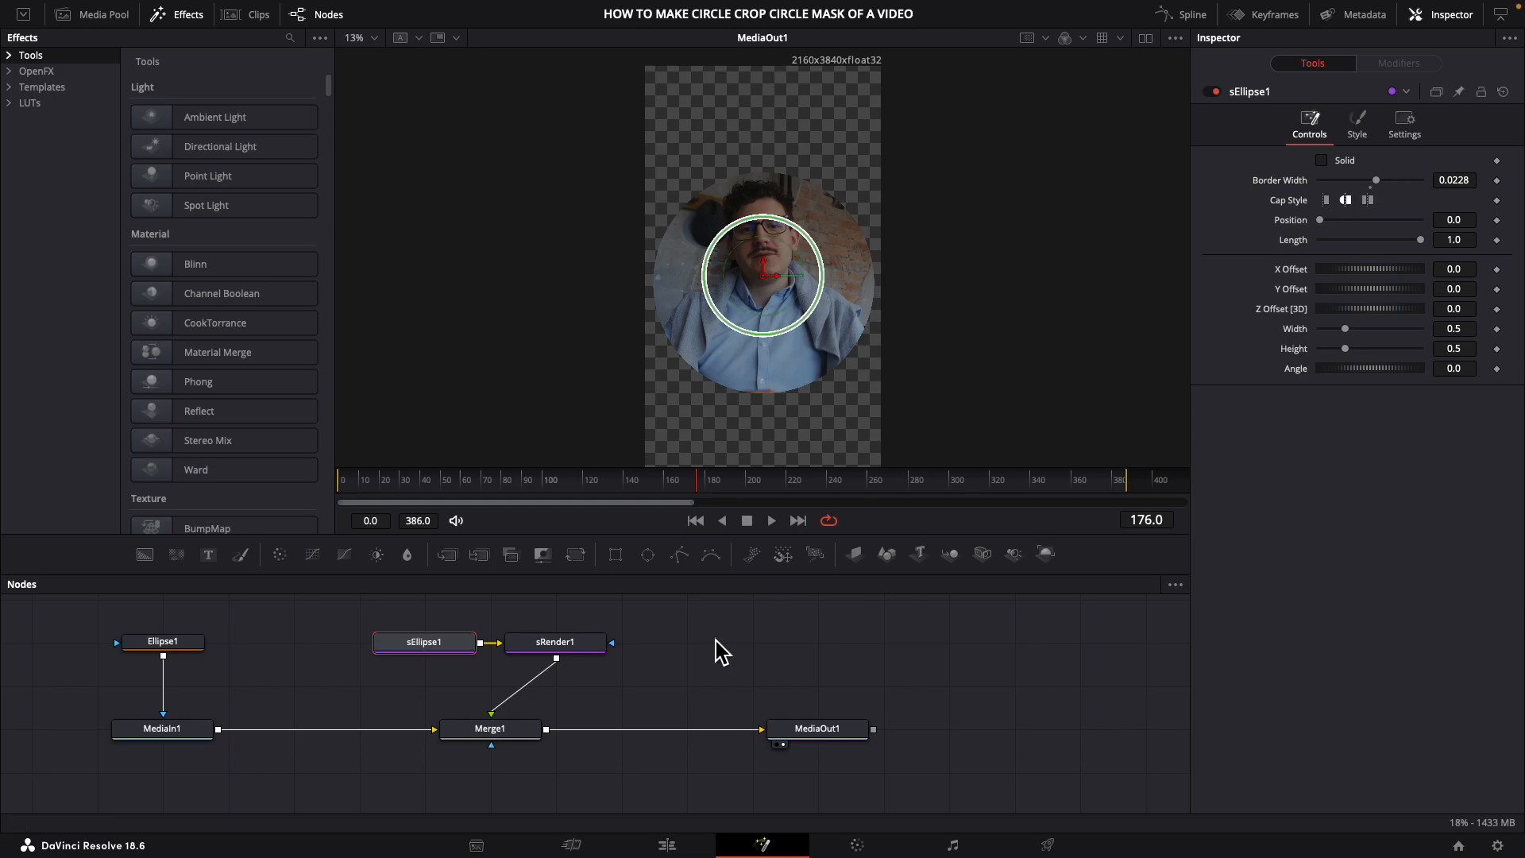
Fit the ring around the man's circle with Merge1 size 1.911, centre Y 0.482 and sEllipse1 border width 0.0105, checking it on the Edit page.
{"action": "left_click", "coordinate": [503, 736]}
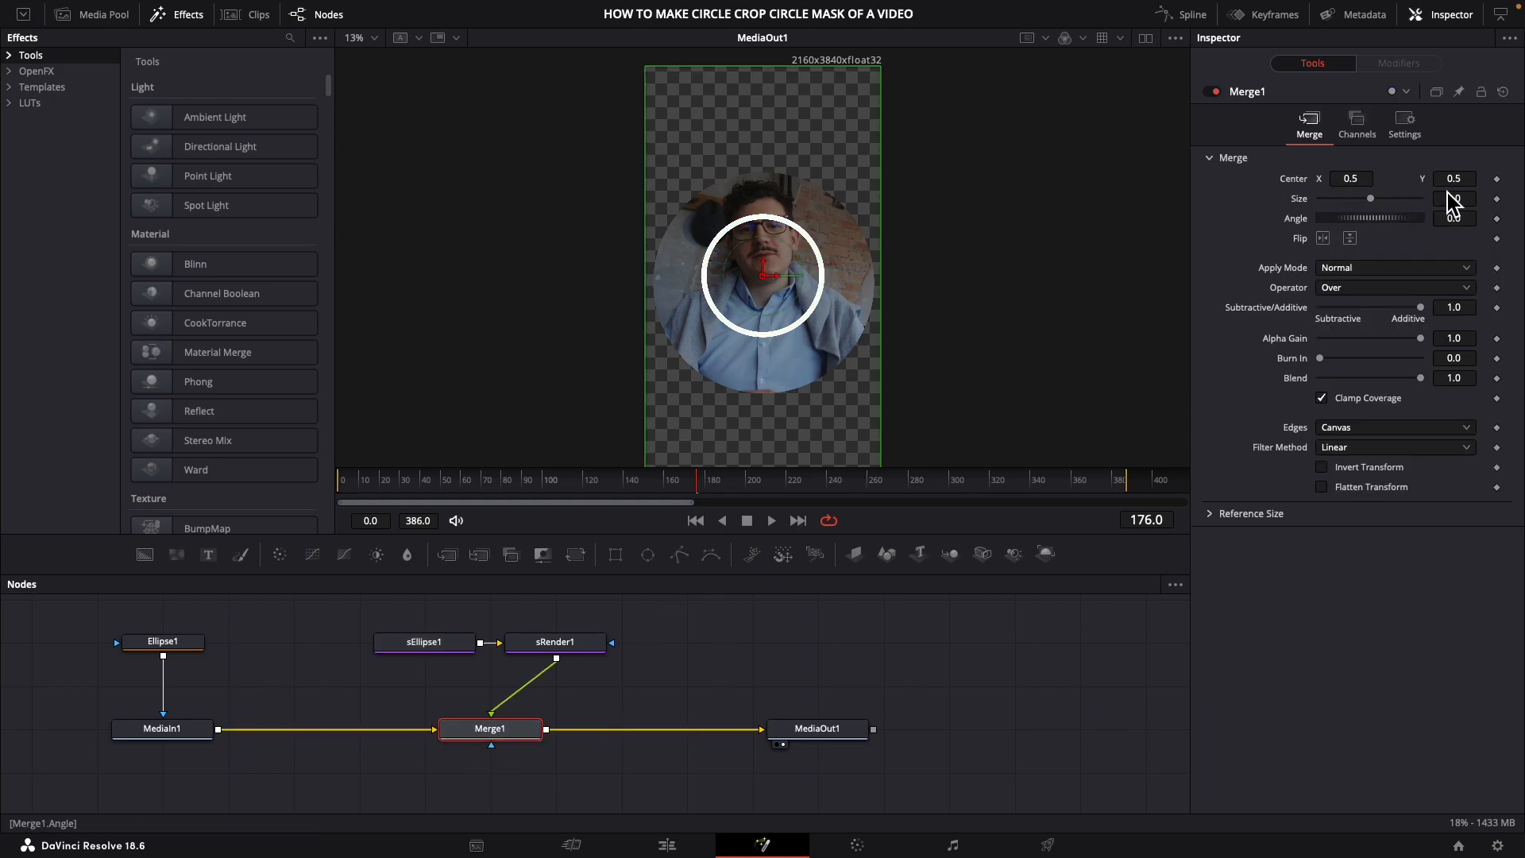
{"action": "mouse_move", "coordinate": [1449, 202]}
{"action": "left_mouse_down"}
{"action": "mouse_move", "coordinate": [1048, 211]}
{"action": "mouse_move", "coordinate": [690, 334]}
{"action": "mouse_move", "coordinate": [1466, 180]}
{"action": "mouse_move", "coordinate": [1453, 179]}
{"action": "left_mouse_up"}
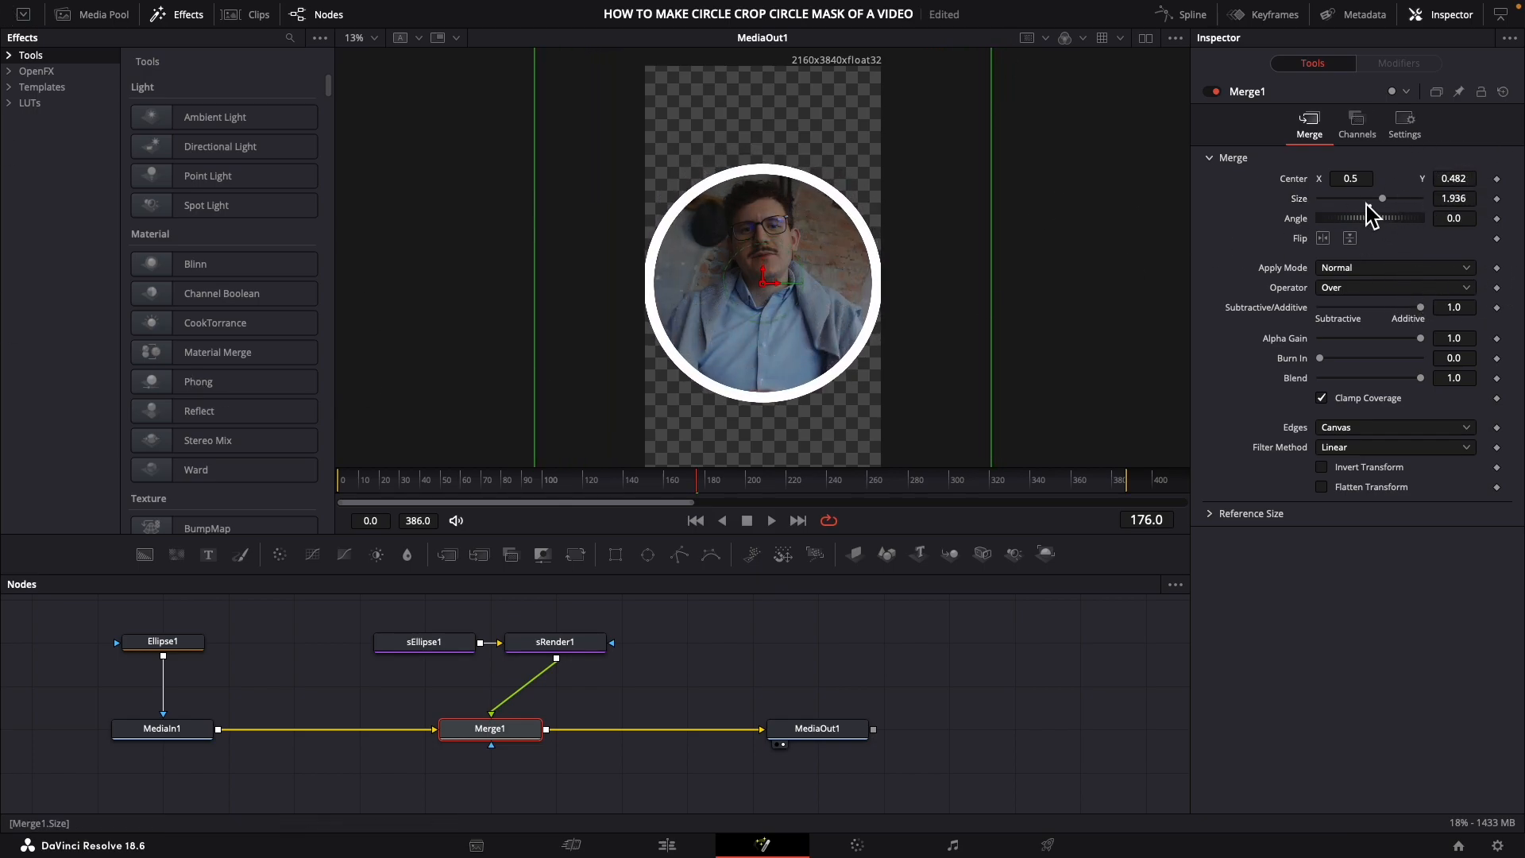
{"action": "left_click", "coordinate": [433, 646]}
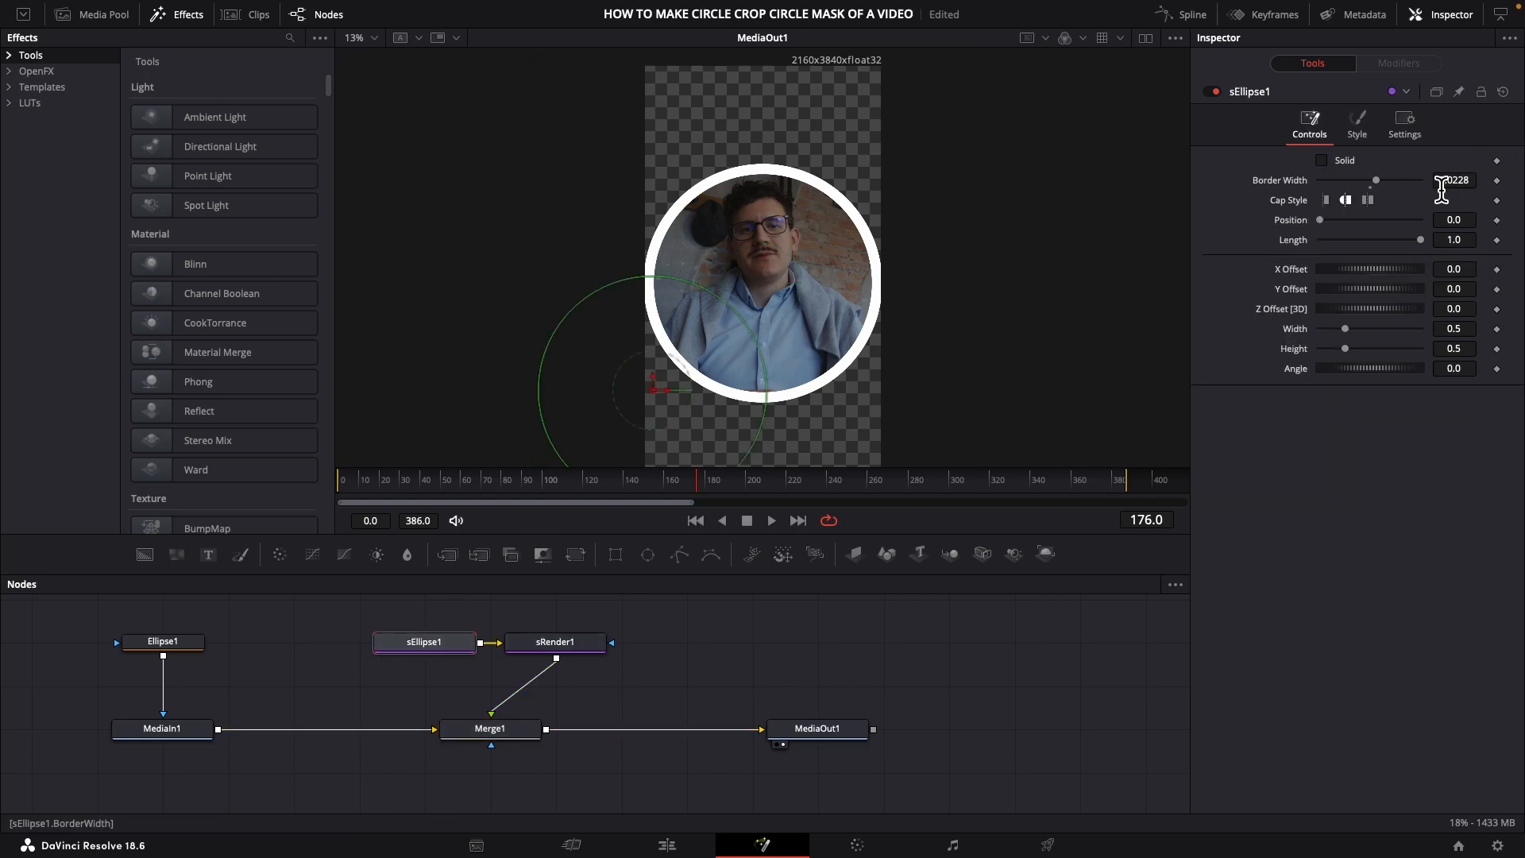
{"action": "left_click_drag", "start_coordinate": [1463, 189], "coordinate": [1363, 204]}
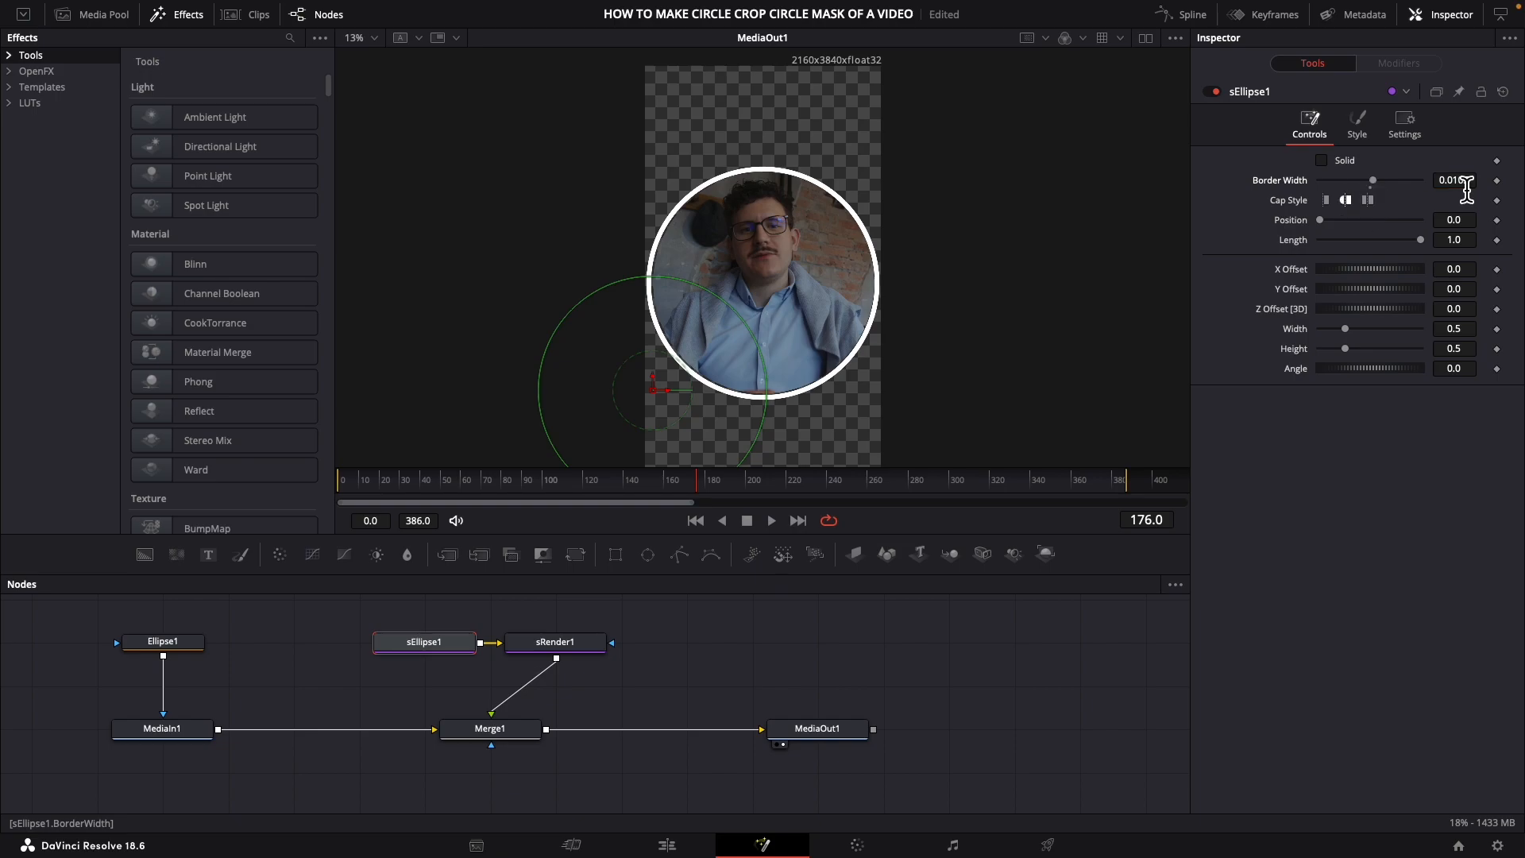
{"action": "left_click", "coordinate": [490, 728]}
{"action": "left_click", "coordinate": [666, 845]}
{"action": "left_click_drag", "start_coordinate": [412, 538], "coordinate": [486, 579]}
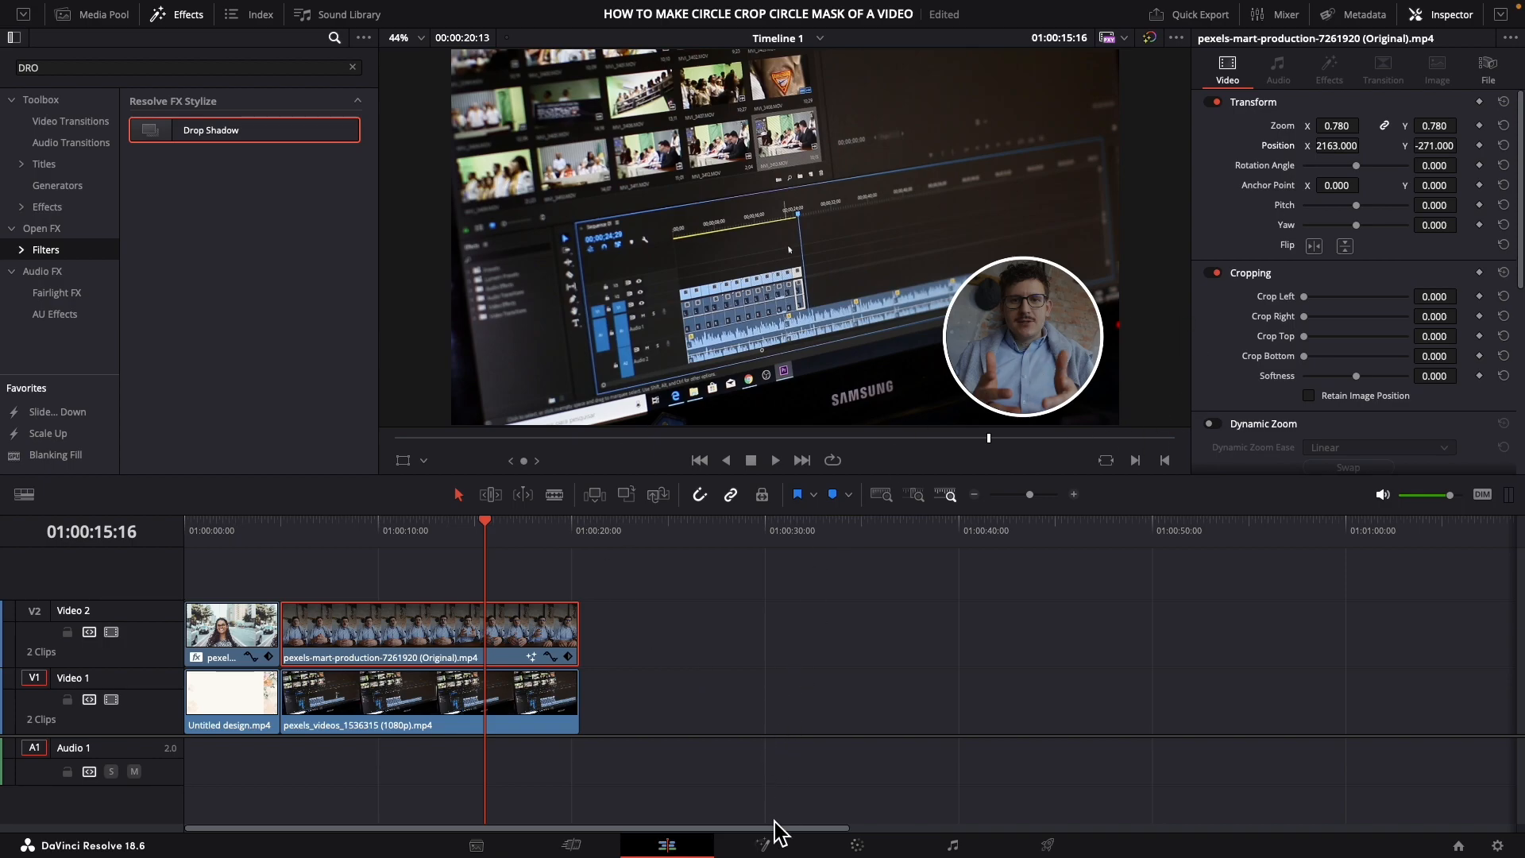
Change the sEllipse1 ring colour to yellow in the Fusion page.
{"action": "left_click", "coordinate": [766, 845]}
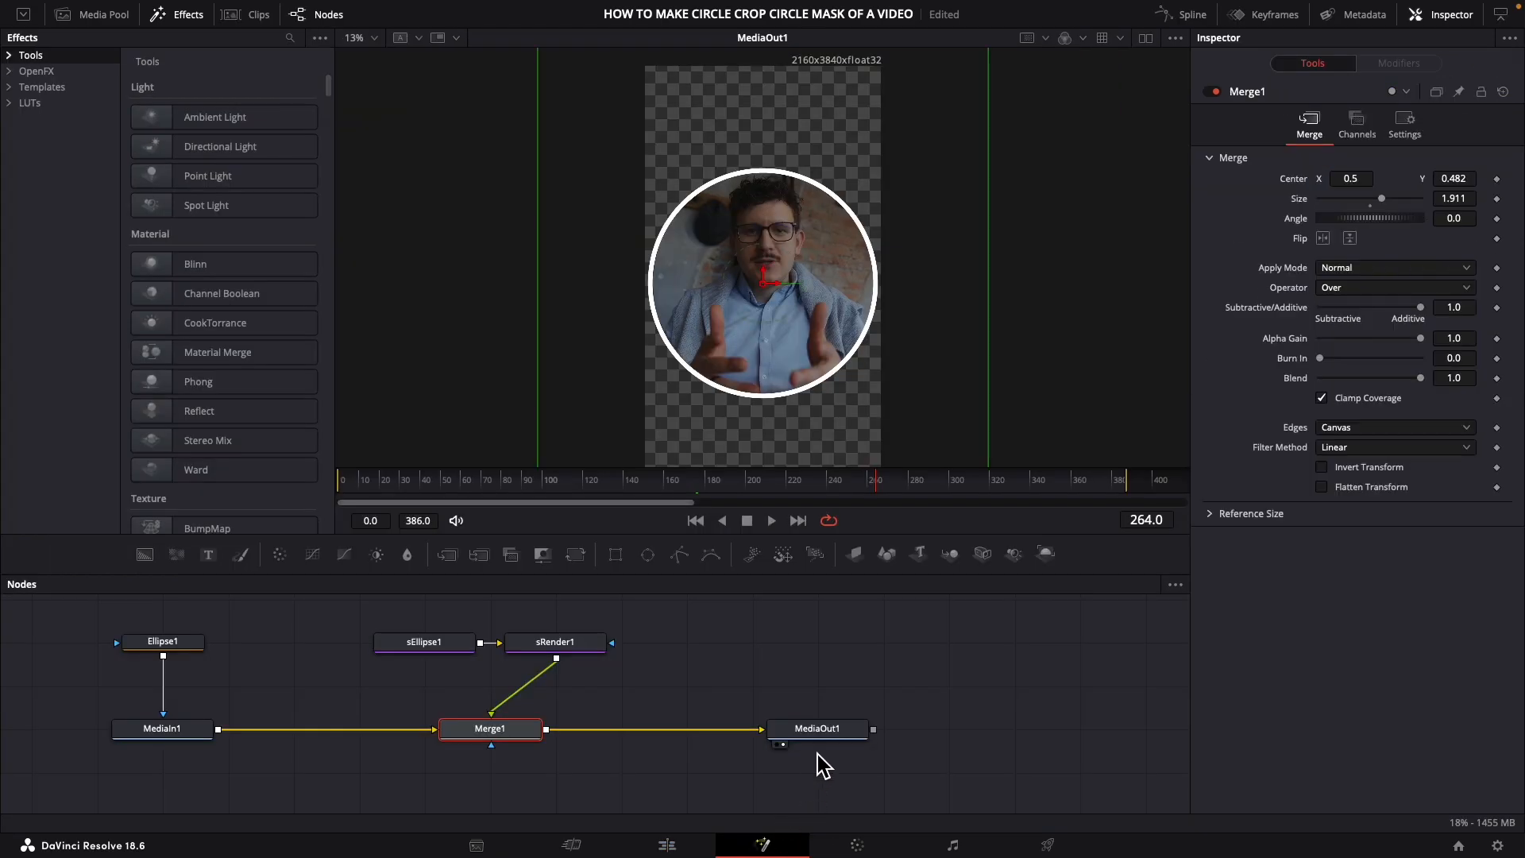
{"action": "left_click", "coordinate": [426, 645]}
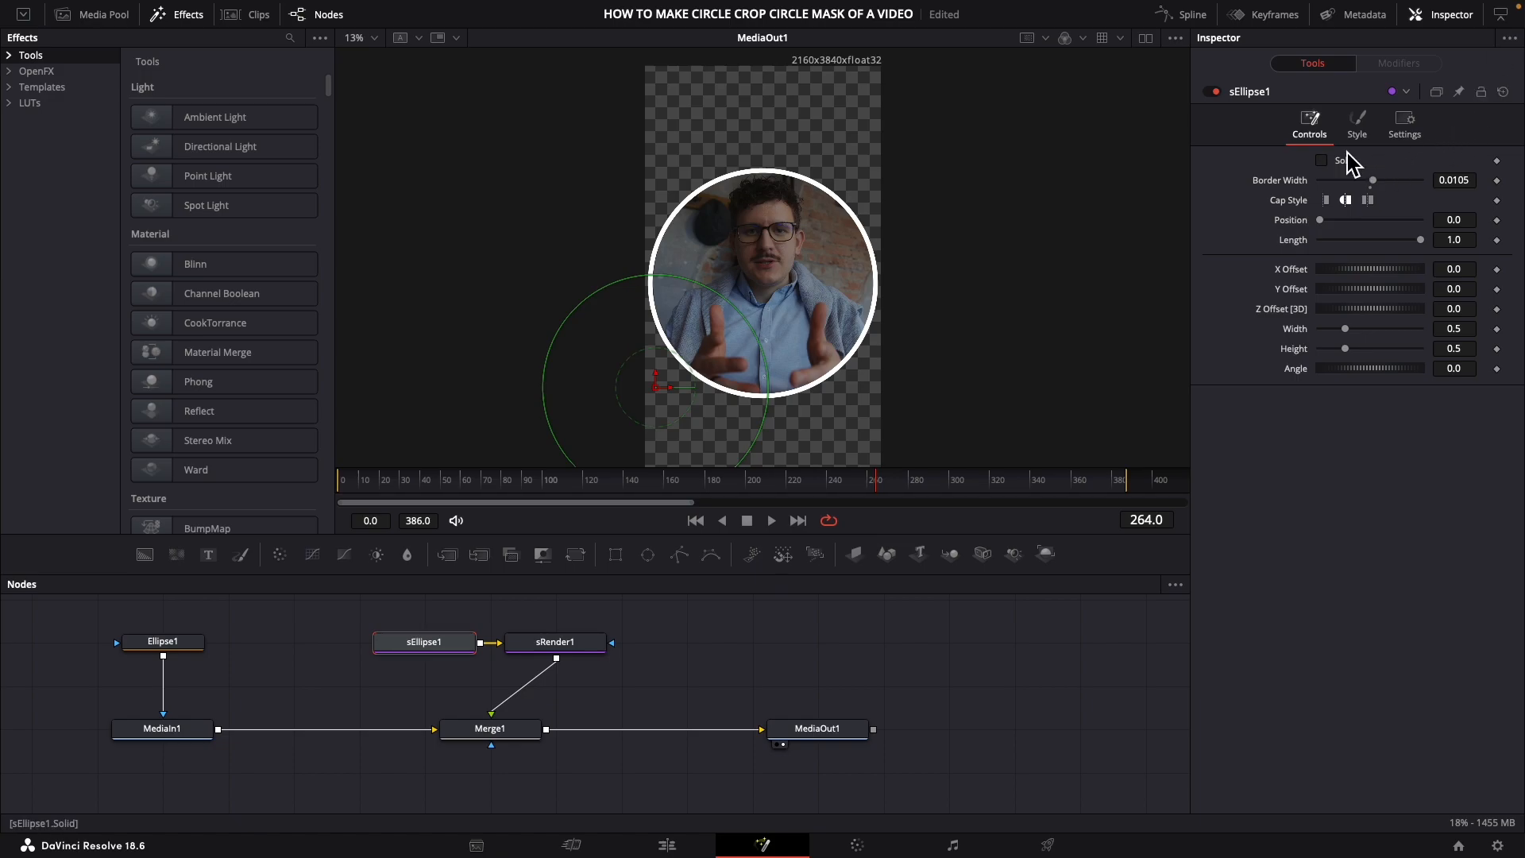
{"action": "left_click", "coordinate": [1359, 127]}
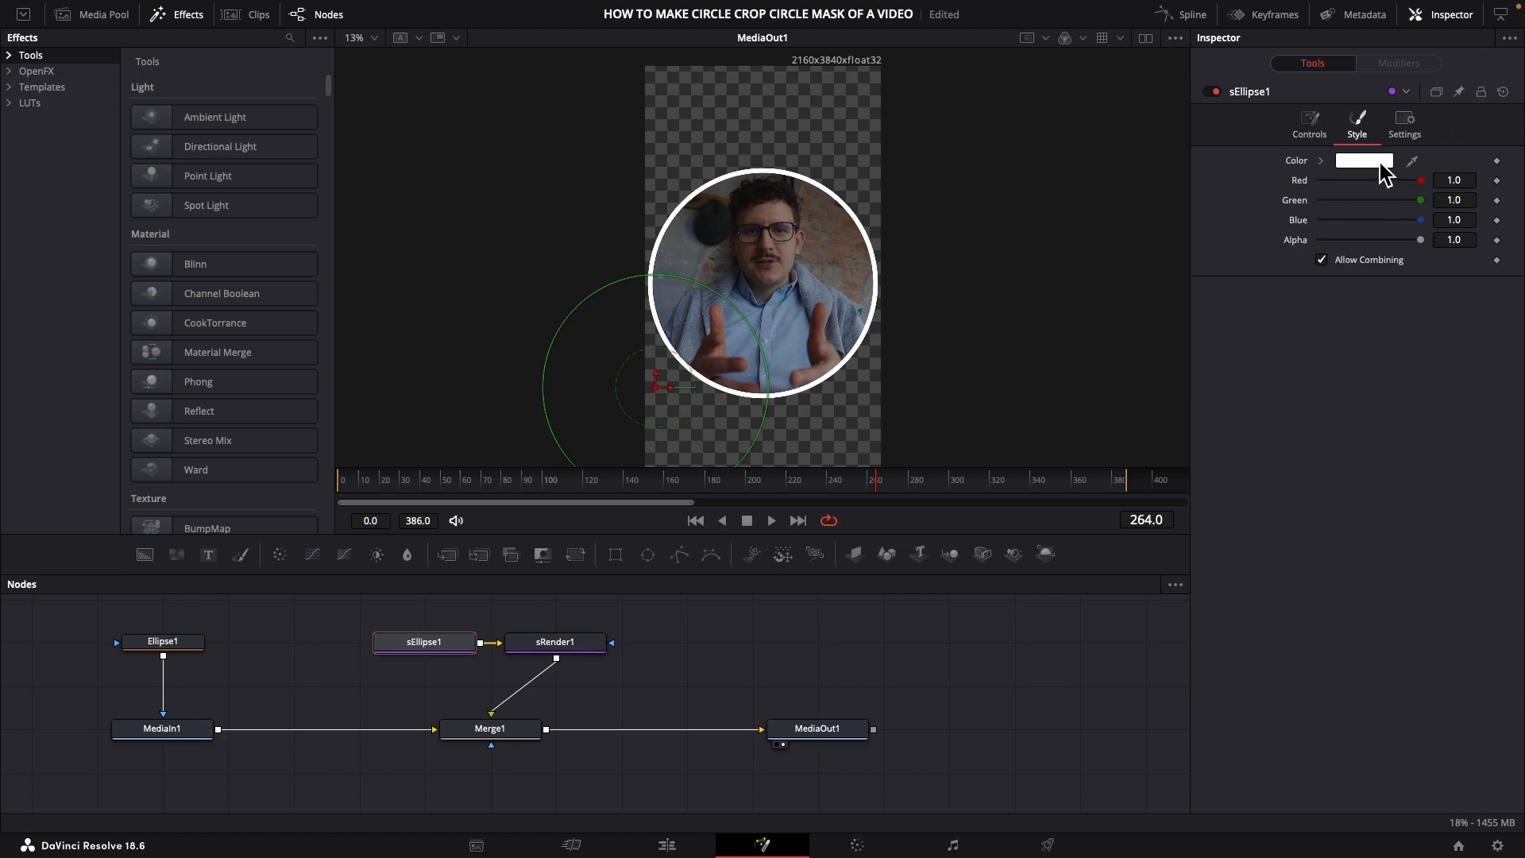
{"action": "left_click", "coordinate": [1383, 164]}
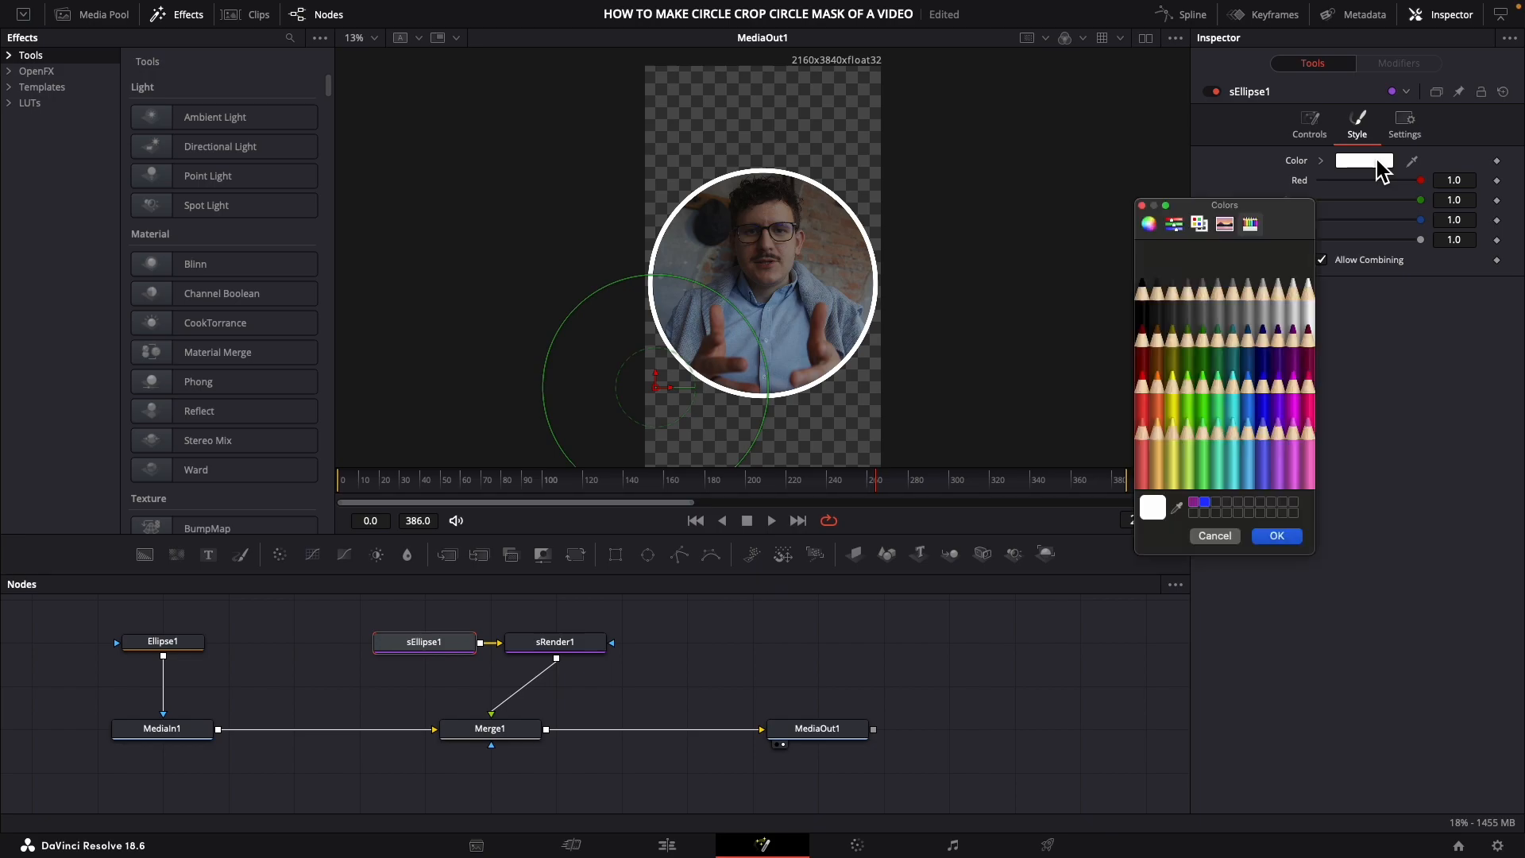
{"action": "left_click", "coordinate": [1174, 395]}
{"action": "left_click", "coordinate": [1280, 536]}
Play the man's clip on the Edit page from about 01:00:06:21 to review the coloured ring.
{"action": "left_click", "coordinate": [667, 845]}
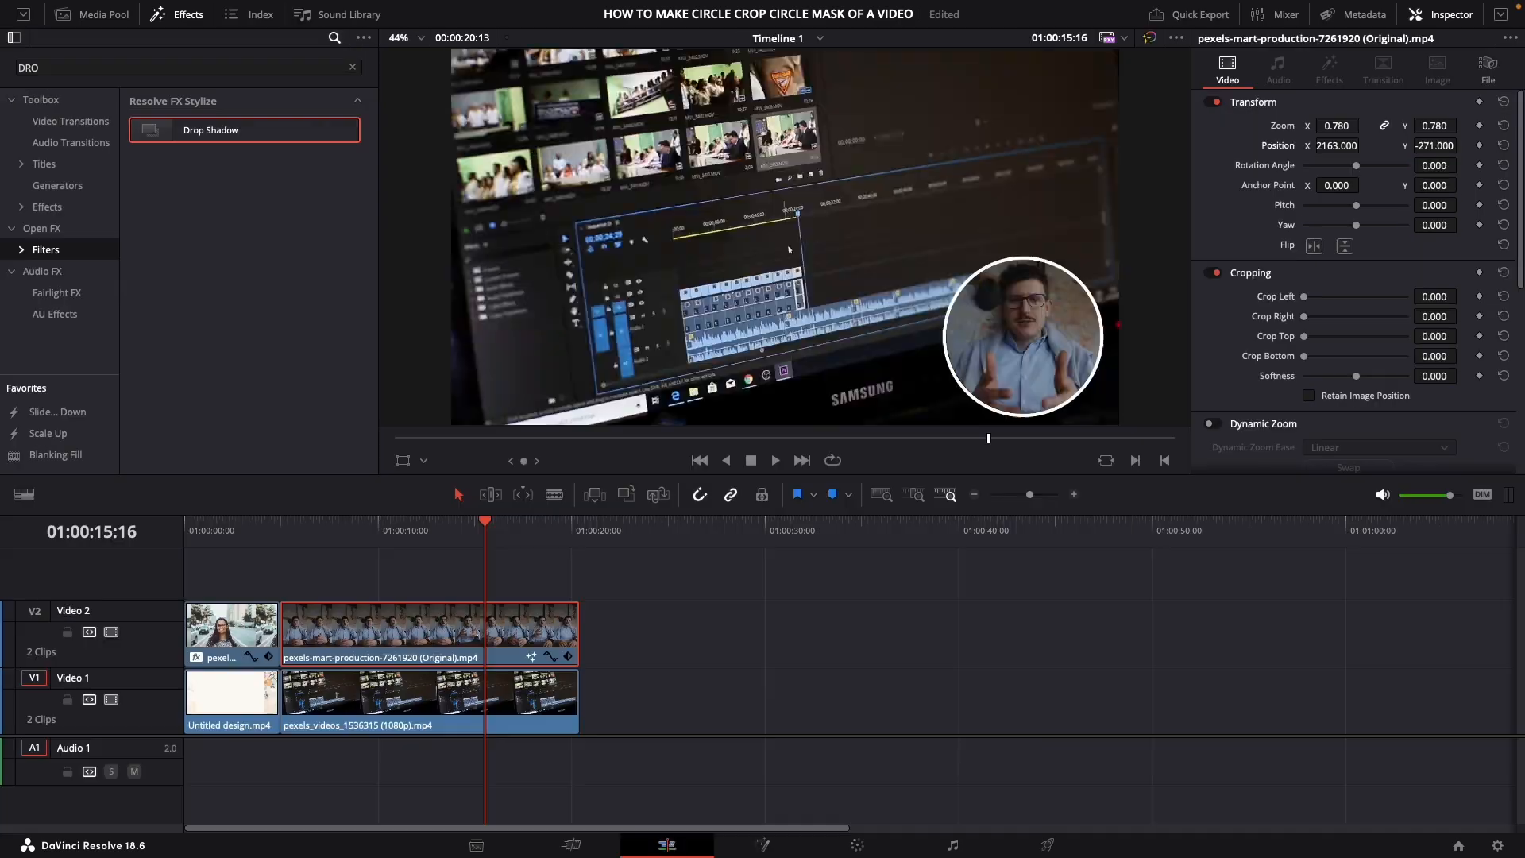
{"action": "left_click", "coordinate": [314, 534]}
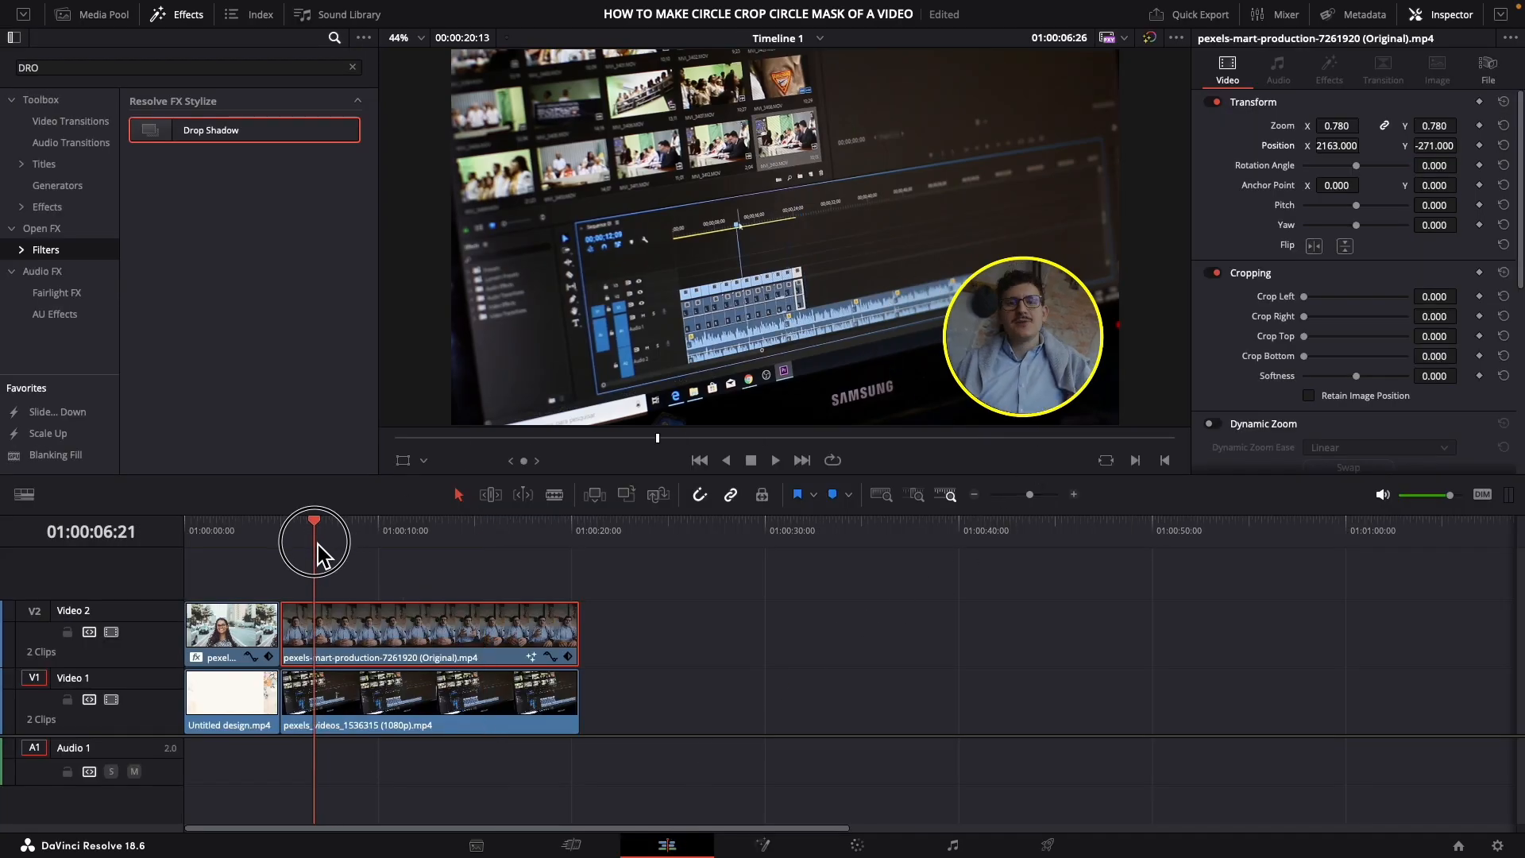
{"action": "key", "text": "space"}
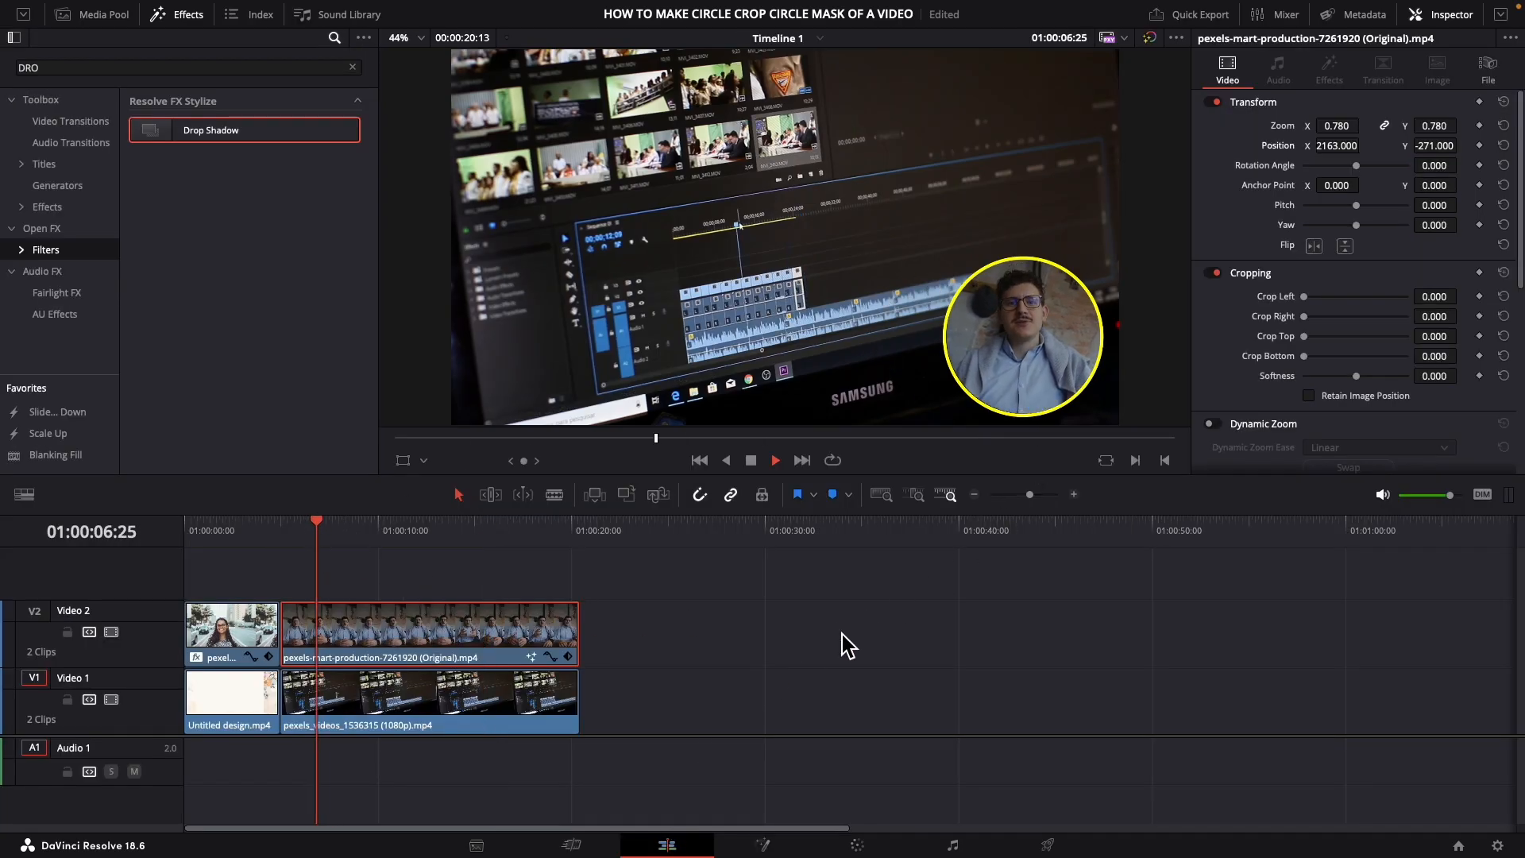